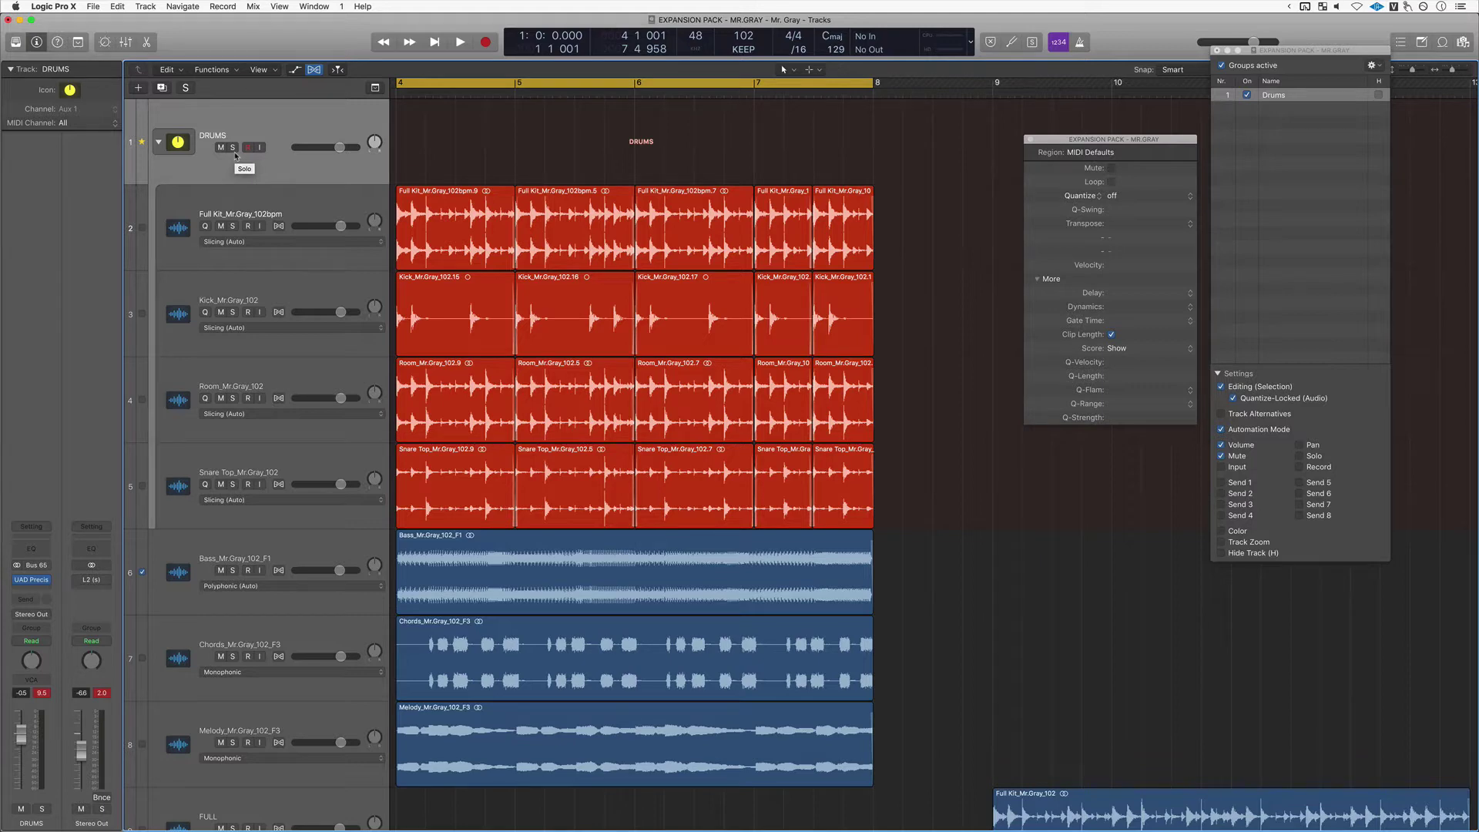
- Play the cycled bar 4–8 section through, then stop playback
key(space)
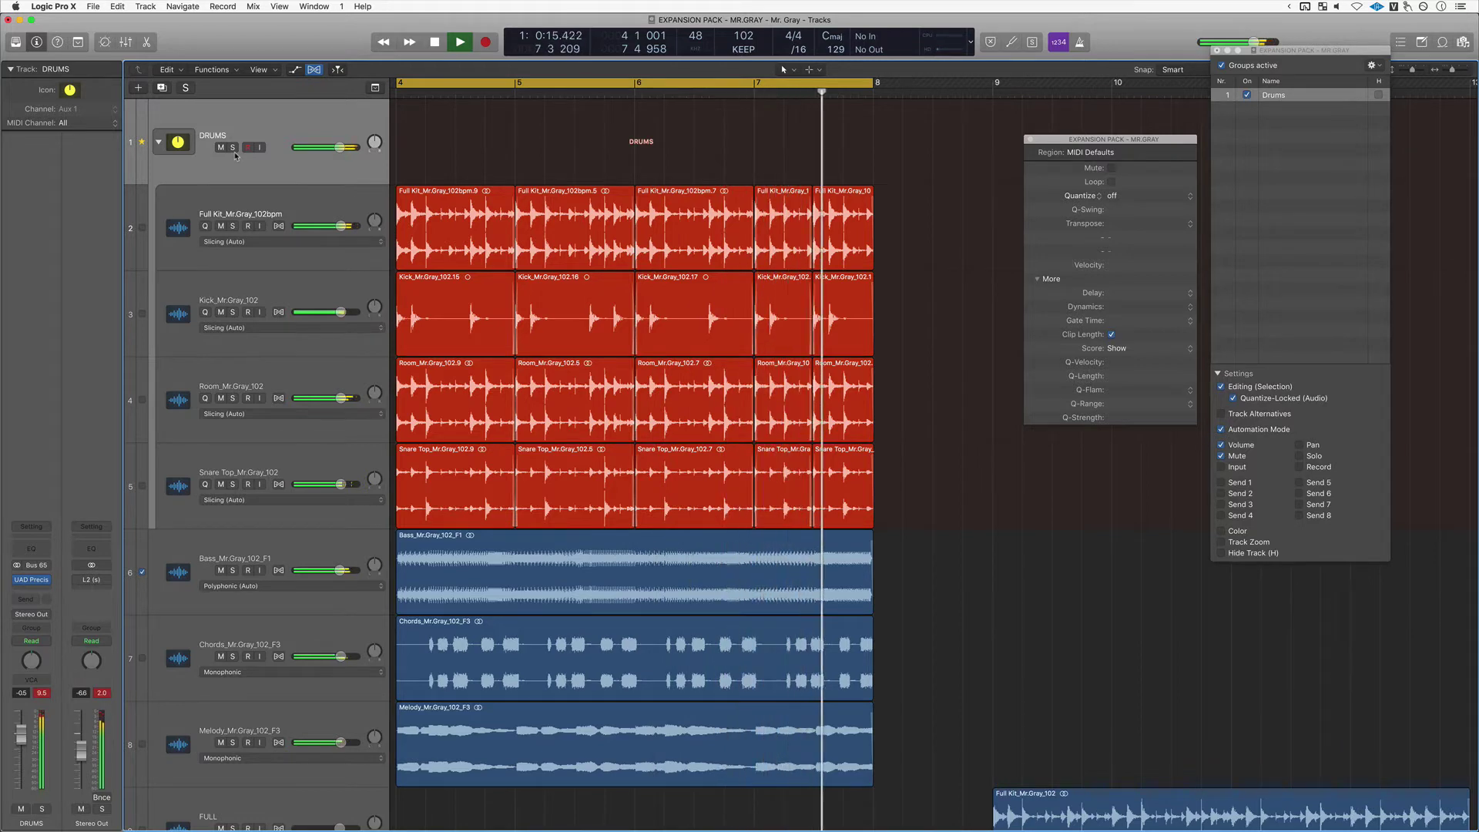
key(space)
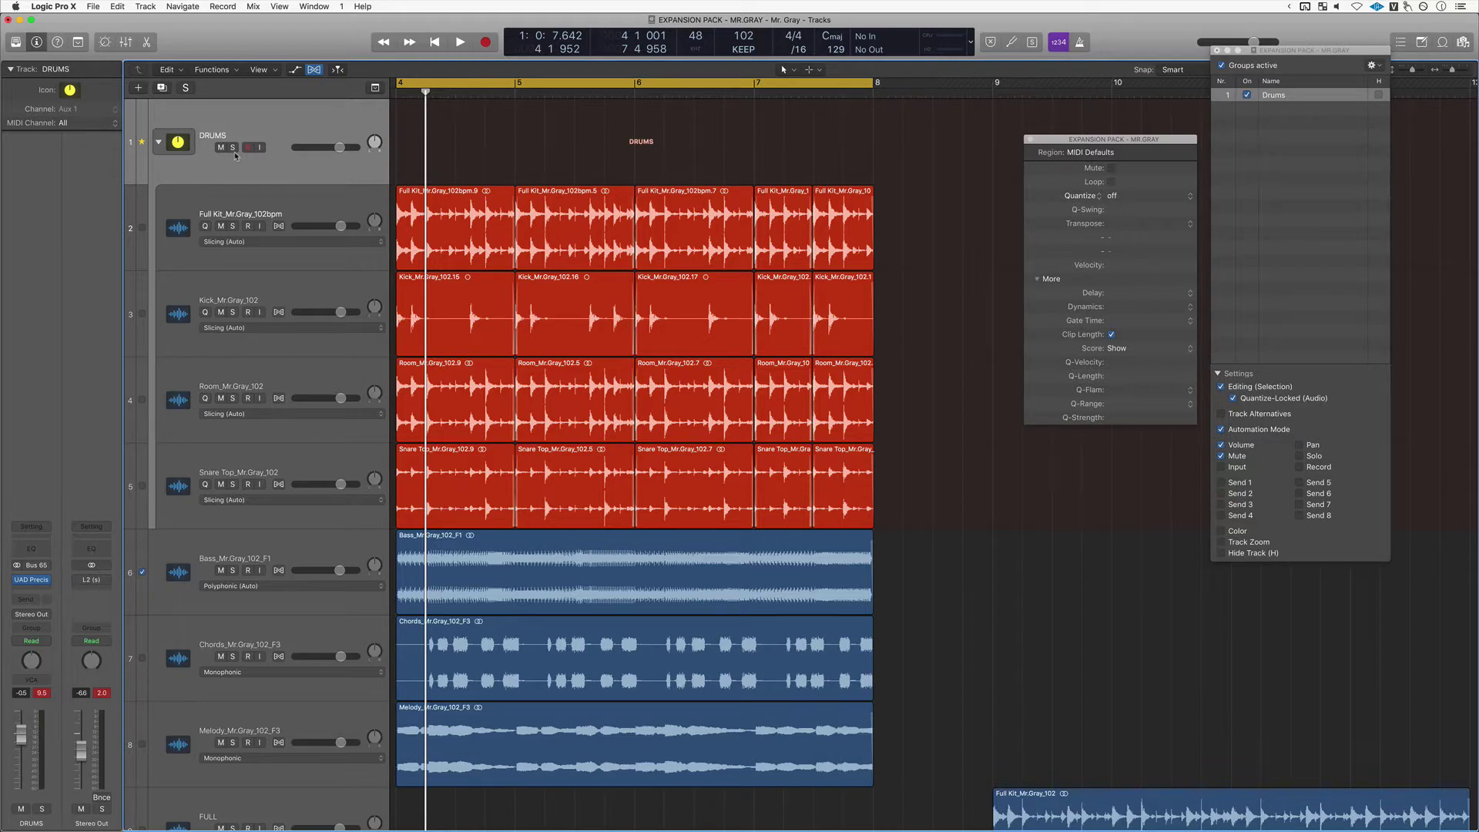
- Assign the DRUMS channel strip to Group 1: Drums in the mixer and dock the group list
key(x)
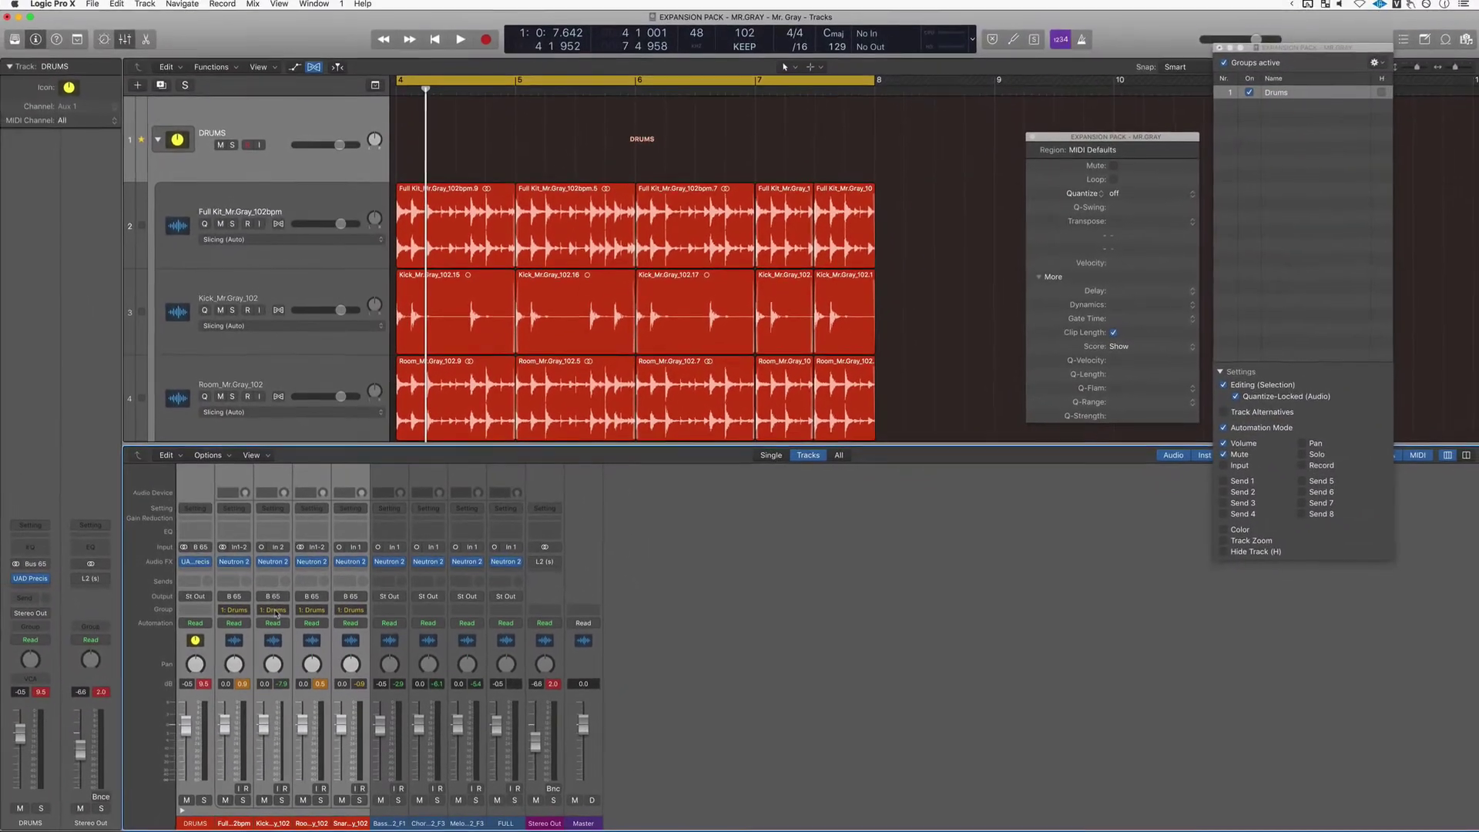
click(175, 574)
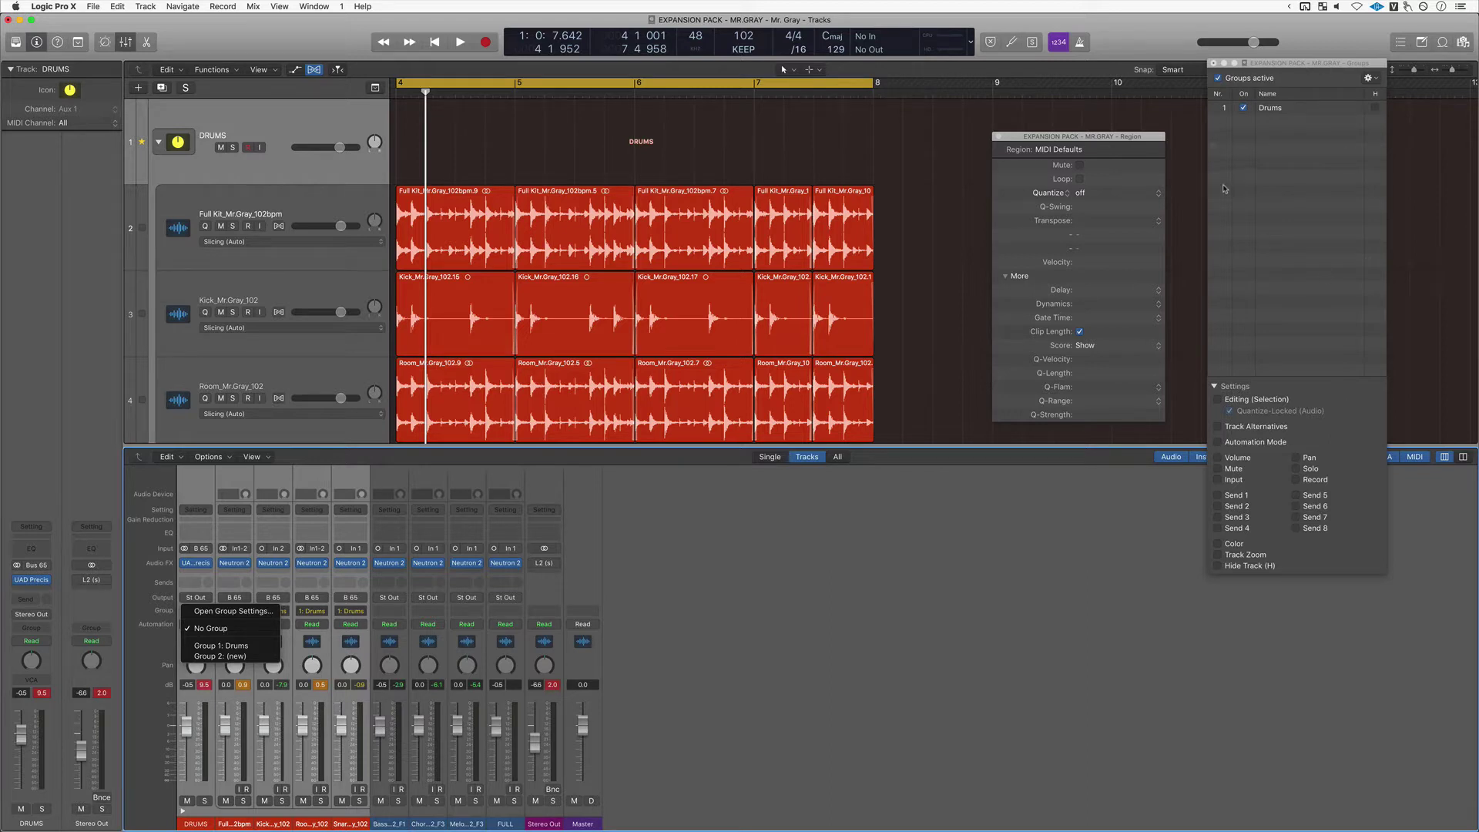
key(Down)
key(Down)
key(Down)
key(Return)
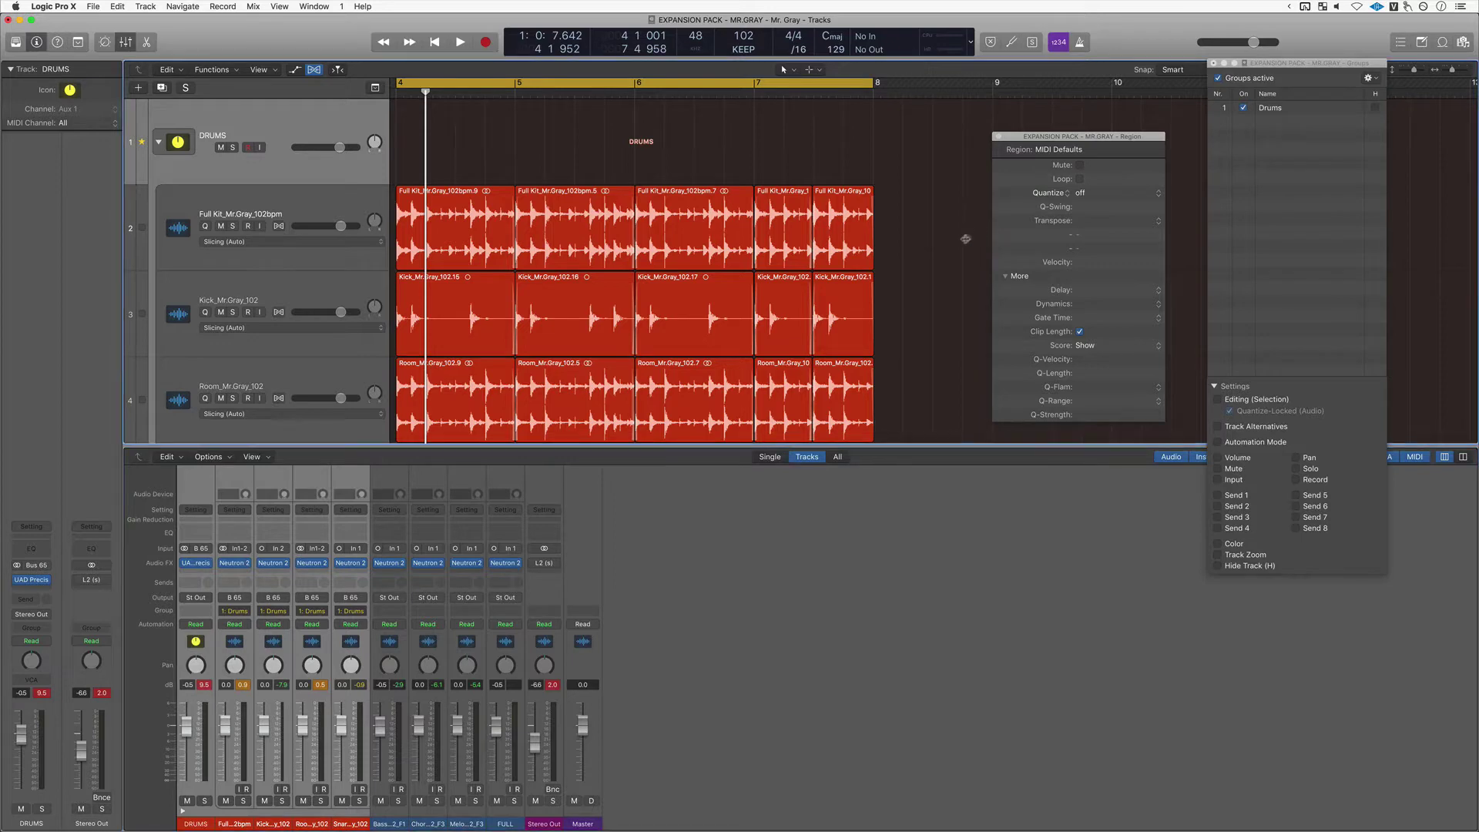
key(super+w)
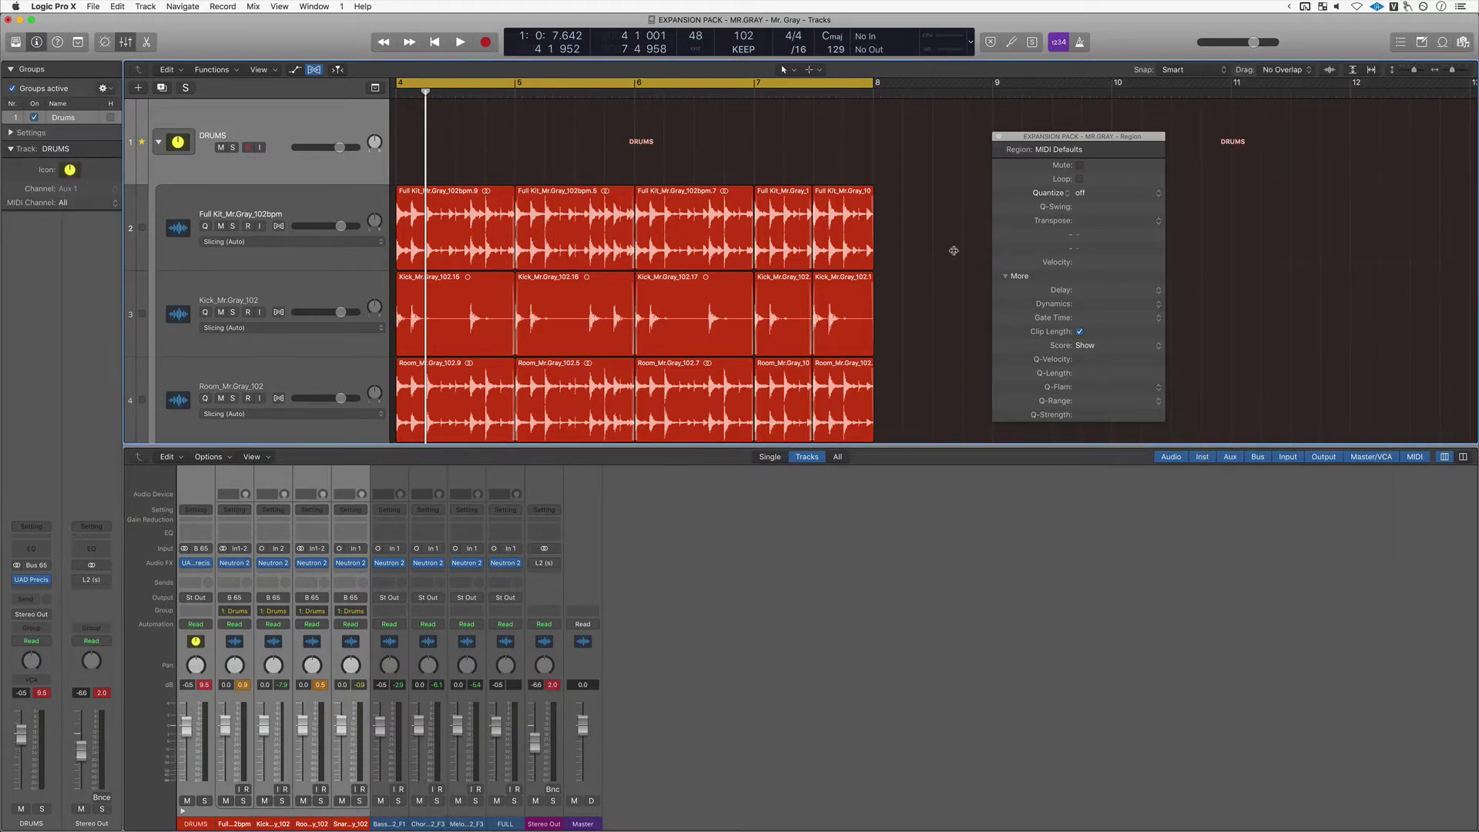
- Dock the Region settings, float Groups as a tall window at the top, and close the mixer
key(super+w)
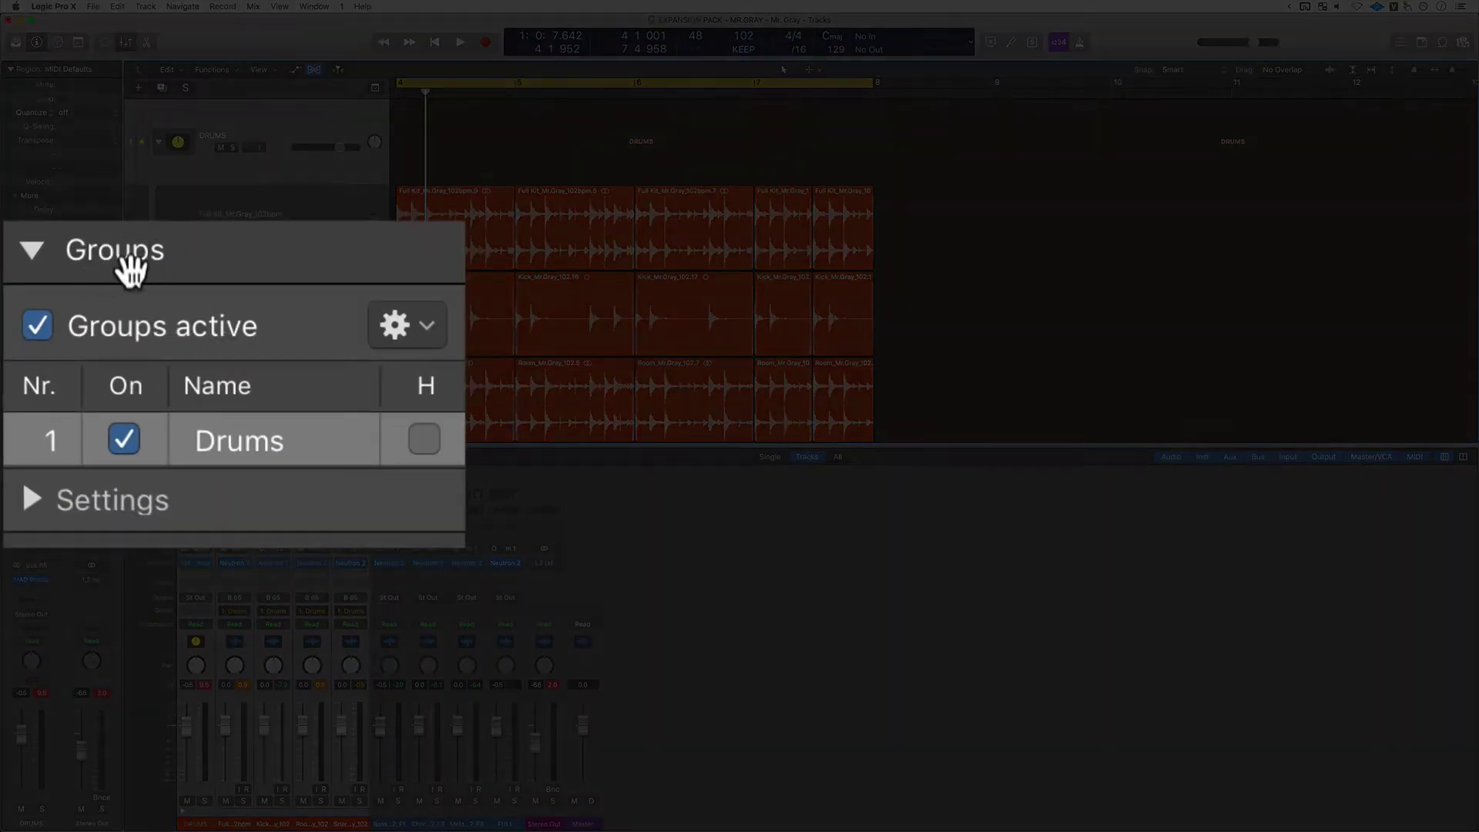
click(31, 249)
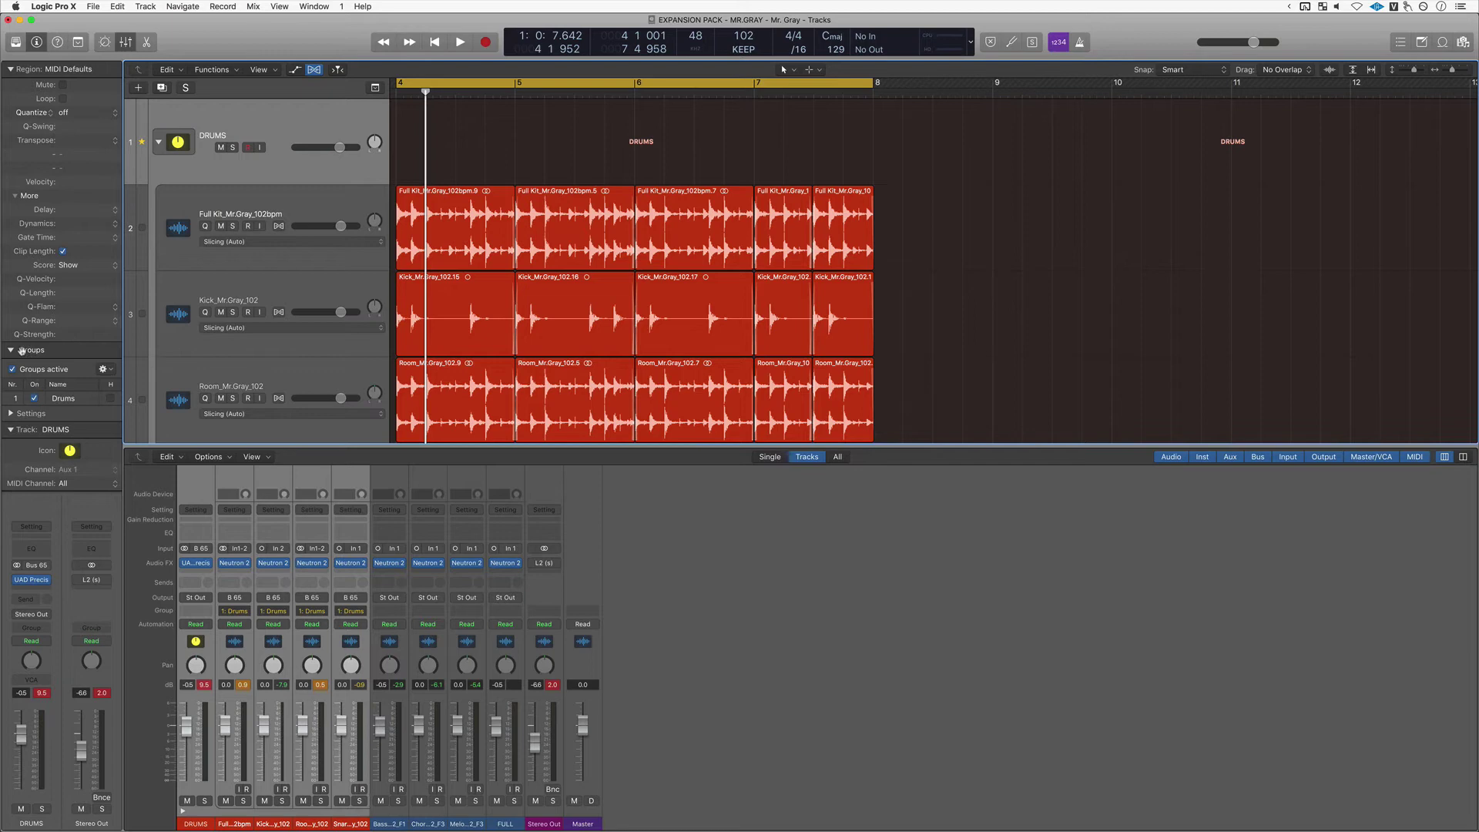
drag(22, 351, 1148, 175)
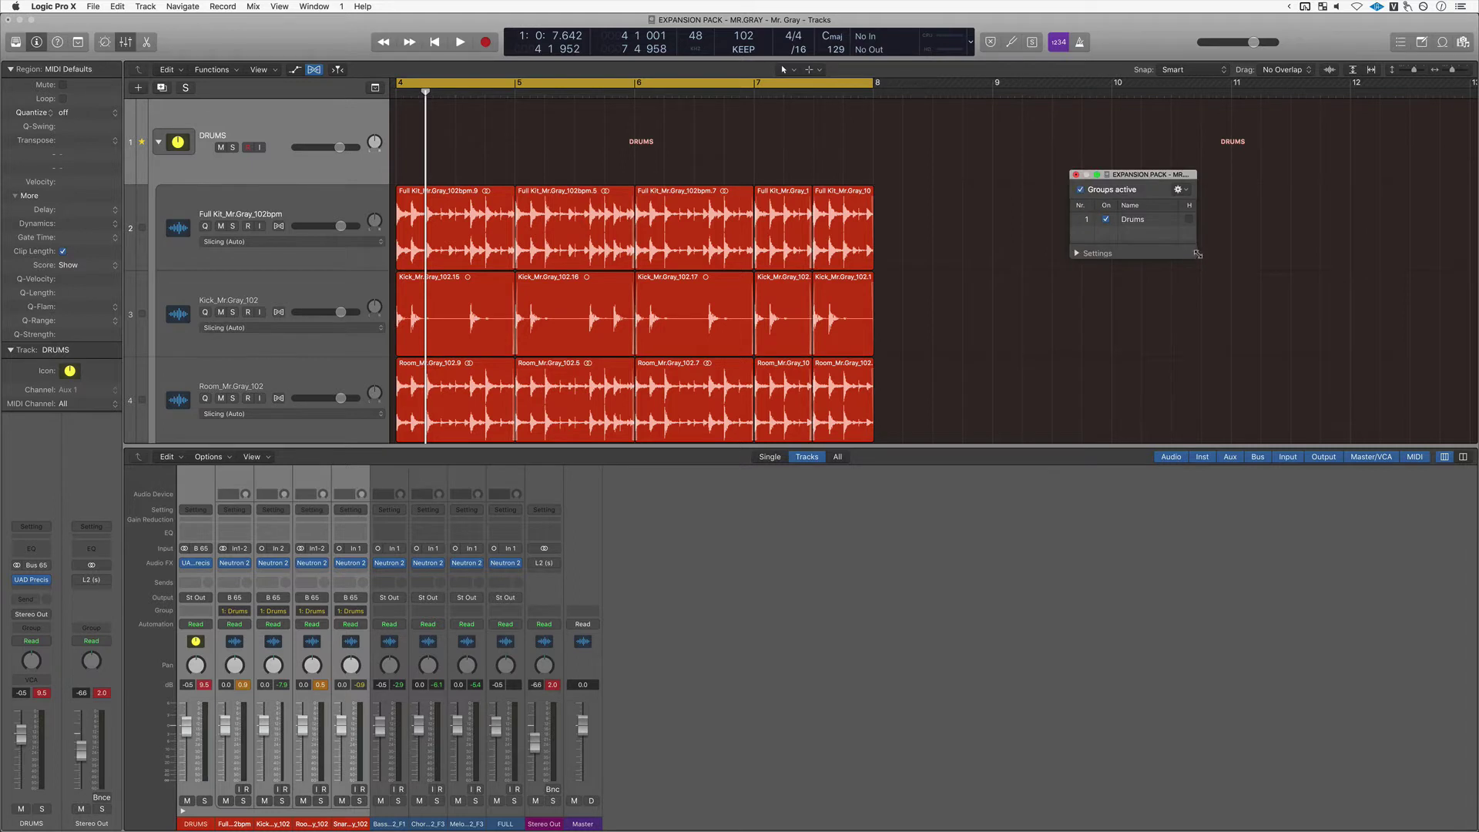
drag(1196, 258, 1311, 683)
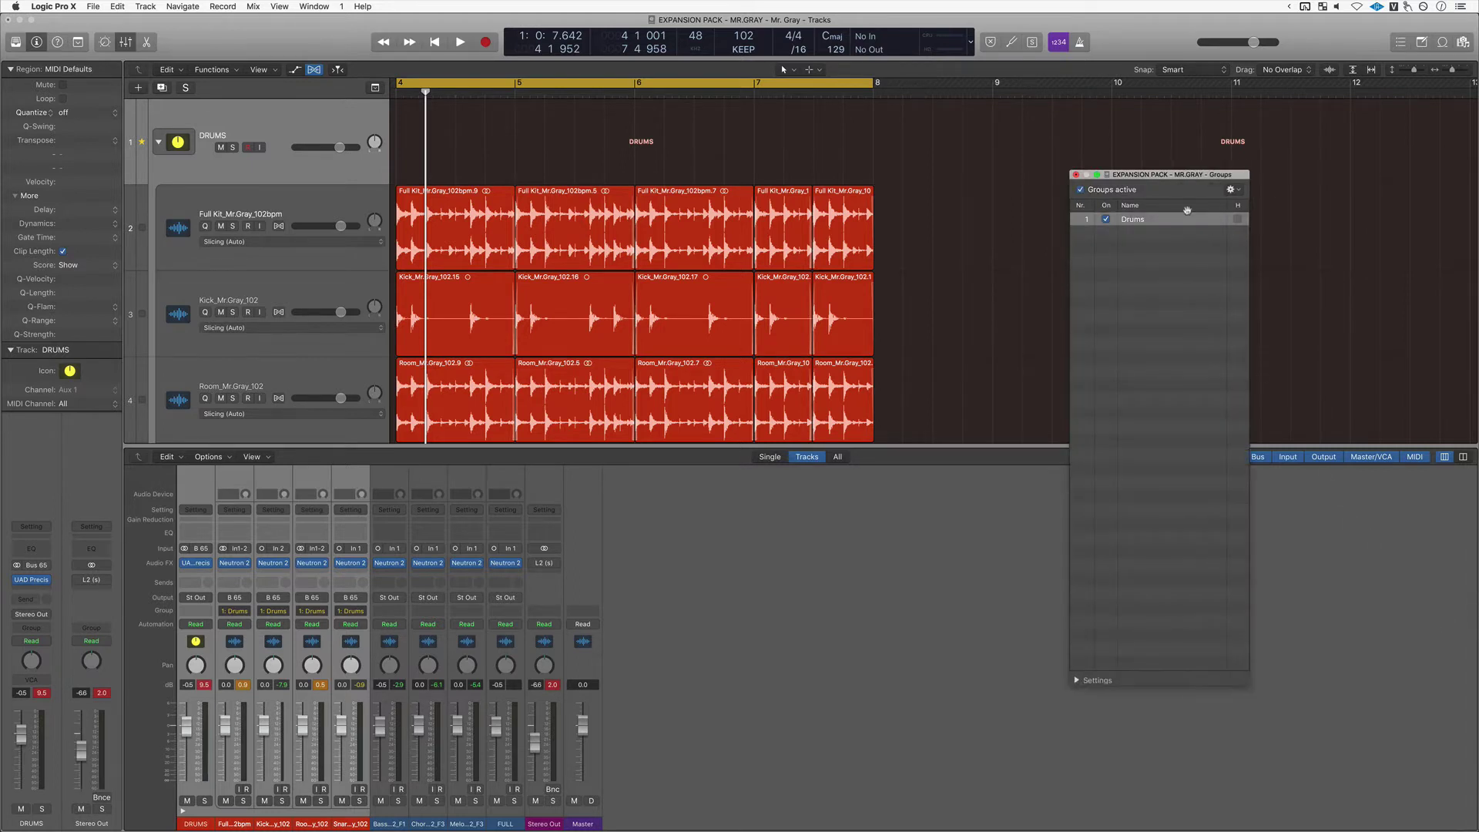
drag(1176, 172, 1243, 47)
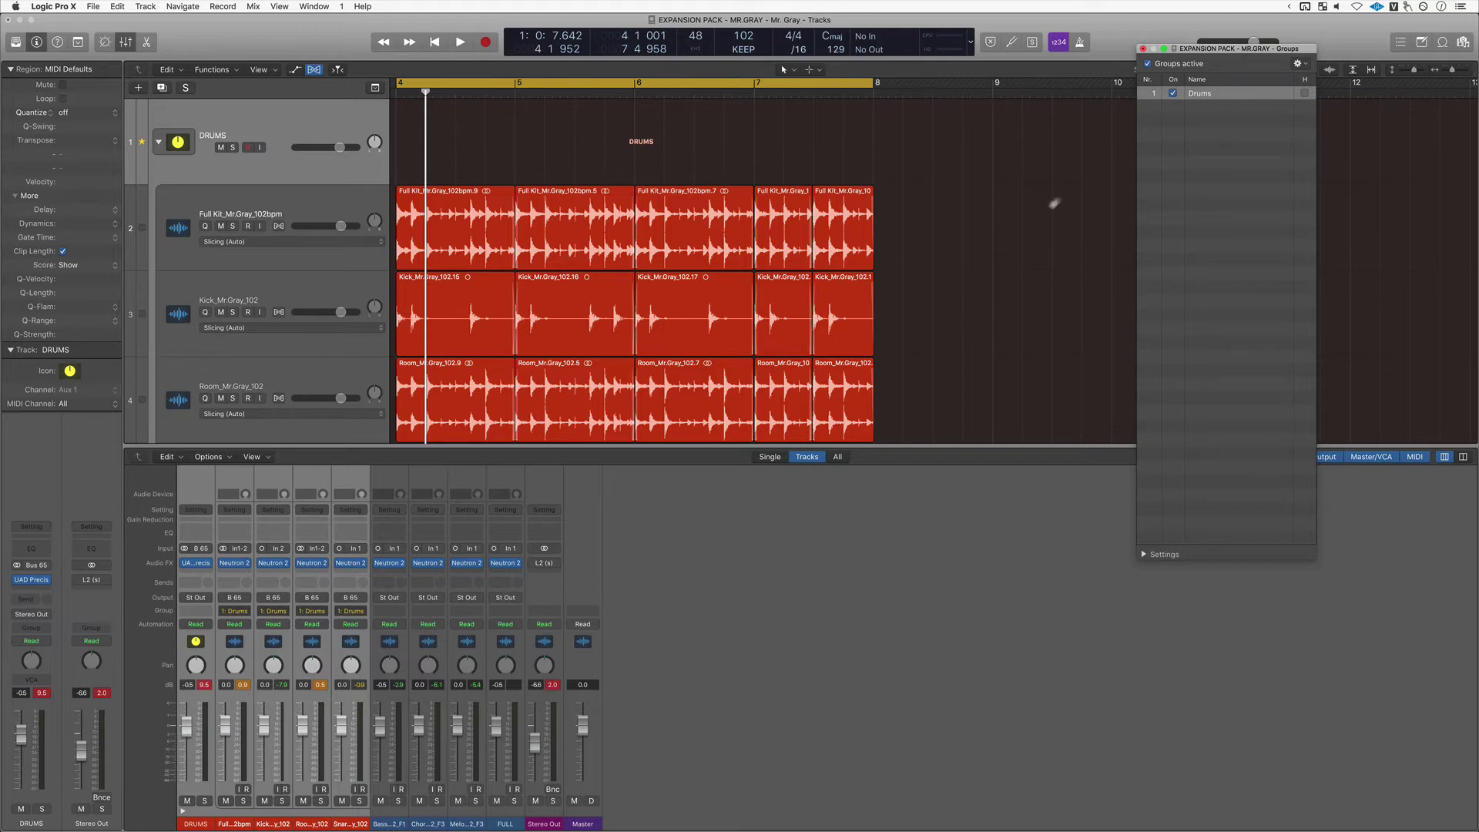
key(x)
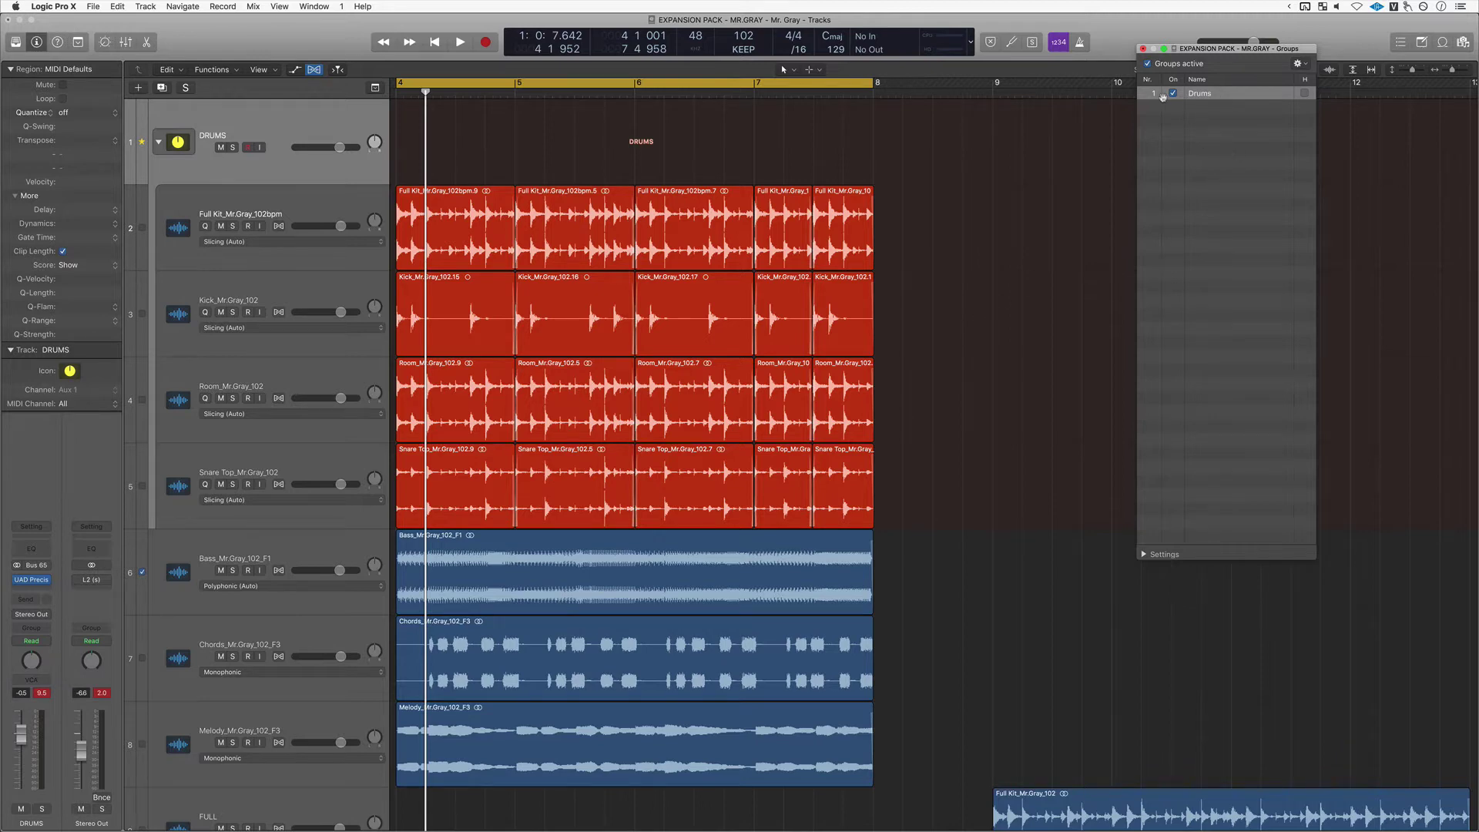
- Hide the Drums group's four subtracks with its H option, then reveal them again
click(1305, 93)
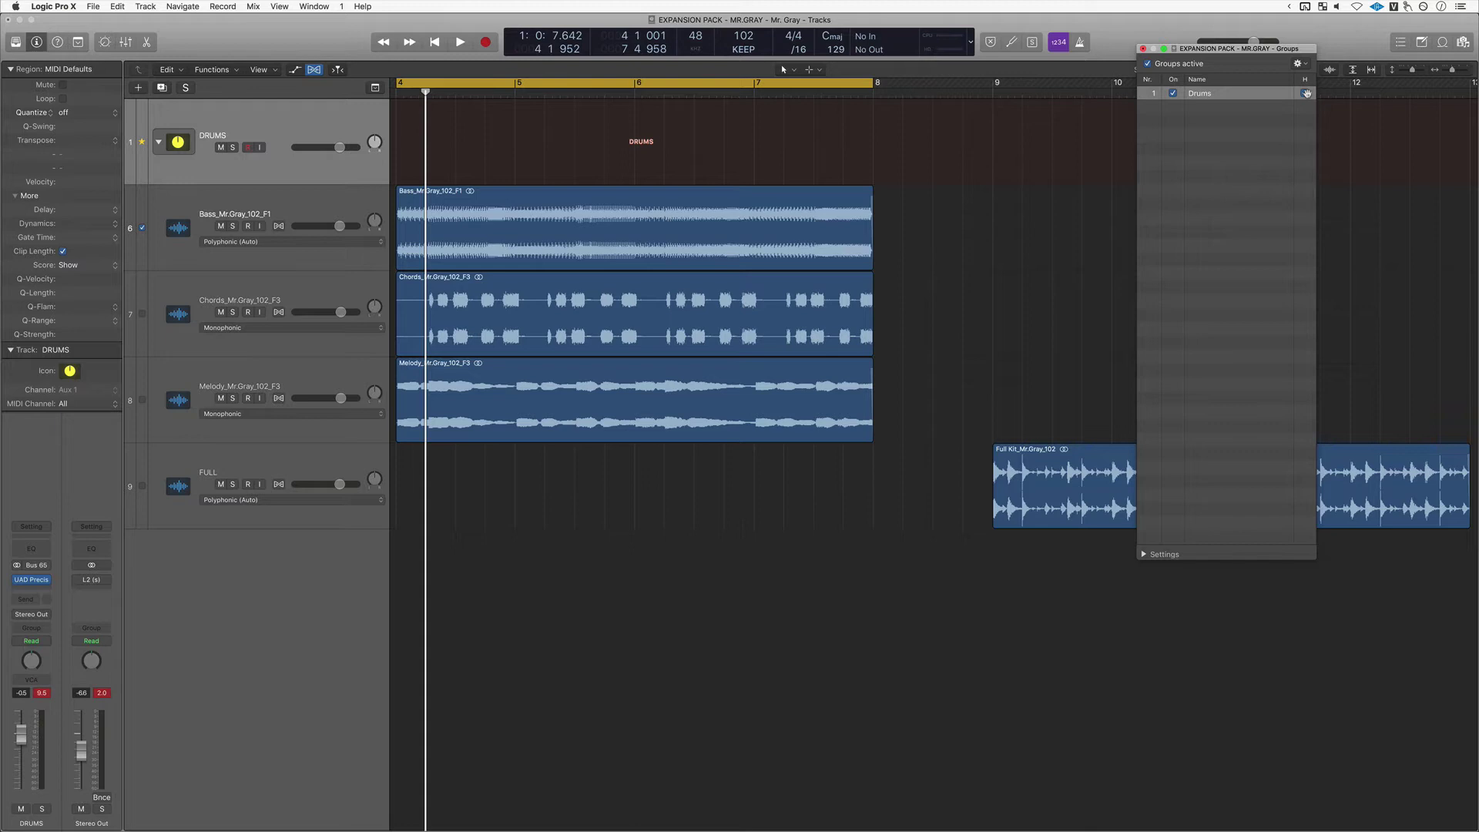
click(1305, 93)
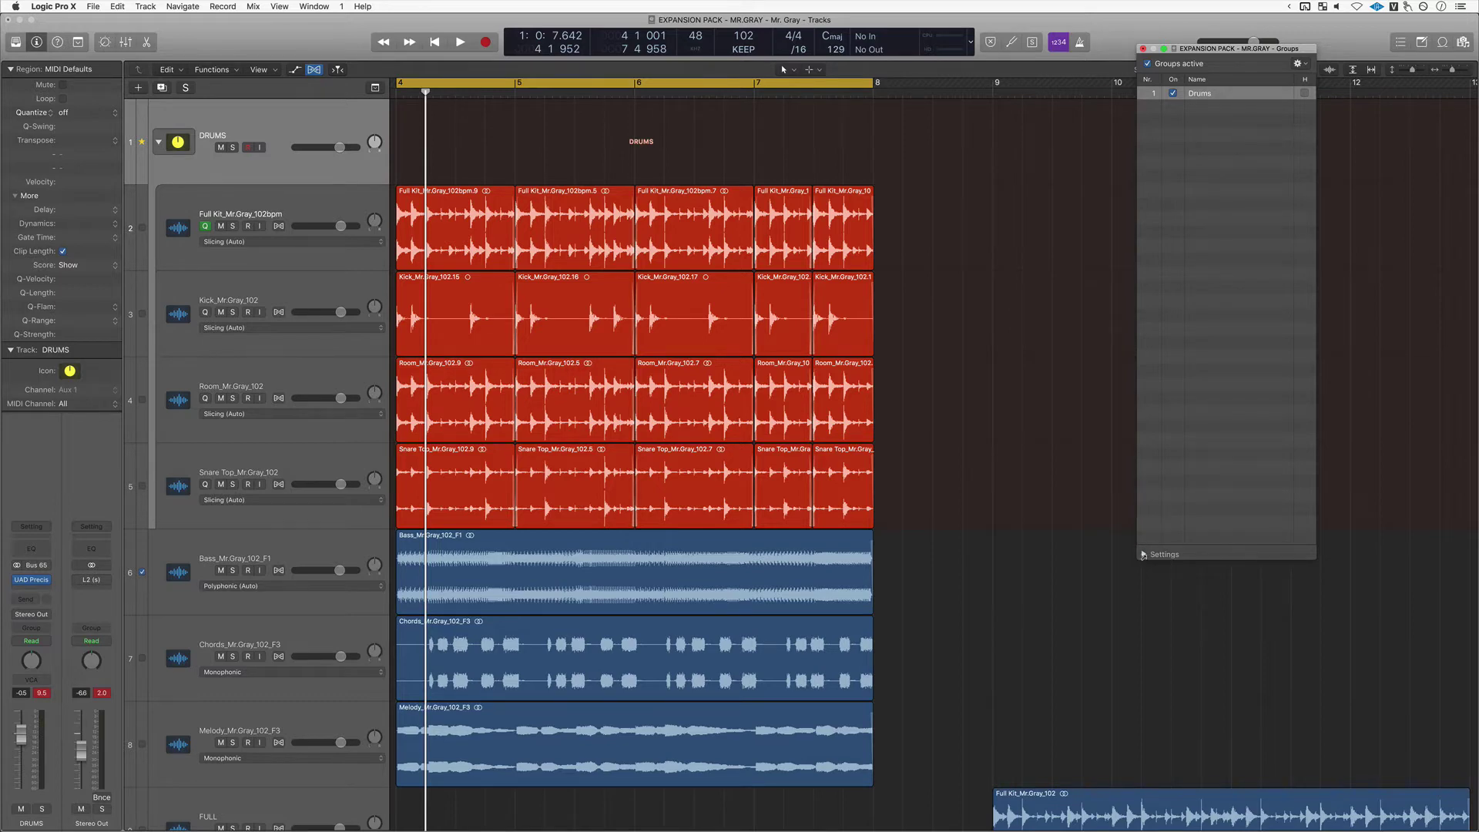
- Expand the Drums group settings and move the Groups window off the drum regions
click(1144, 554)
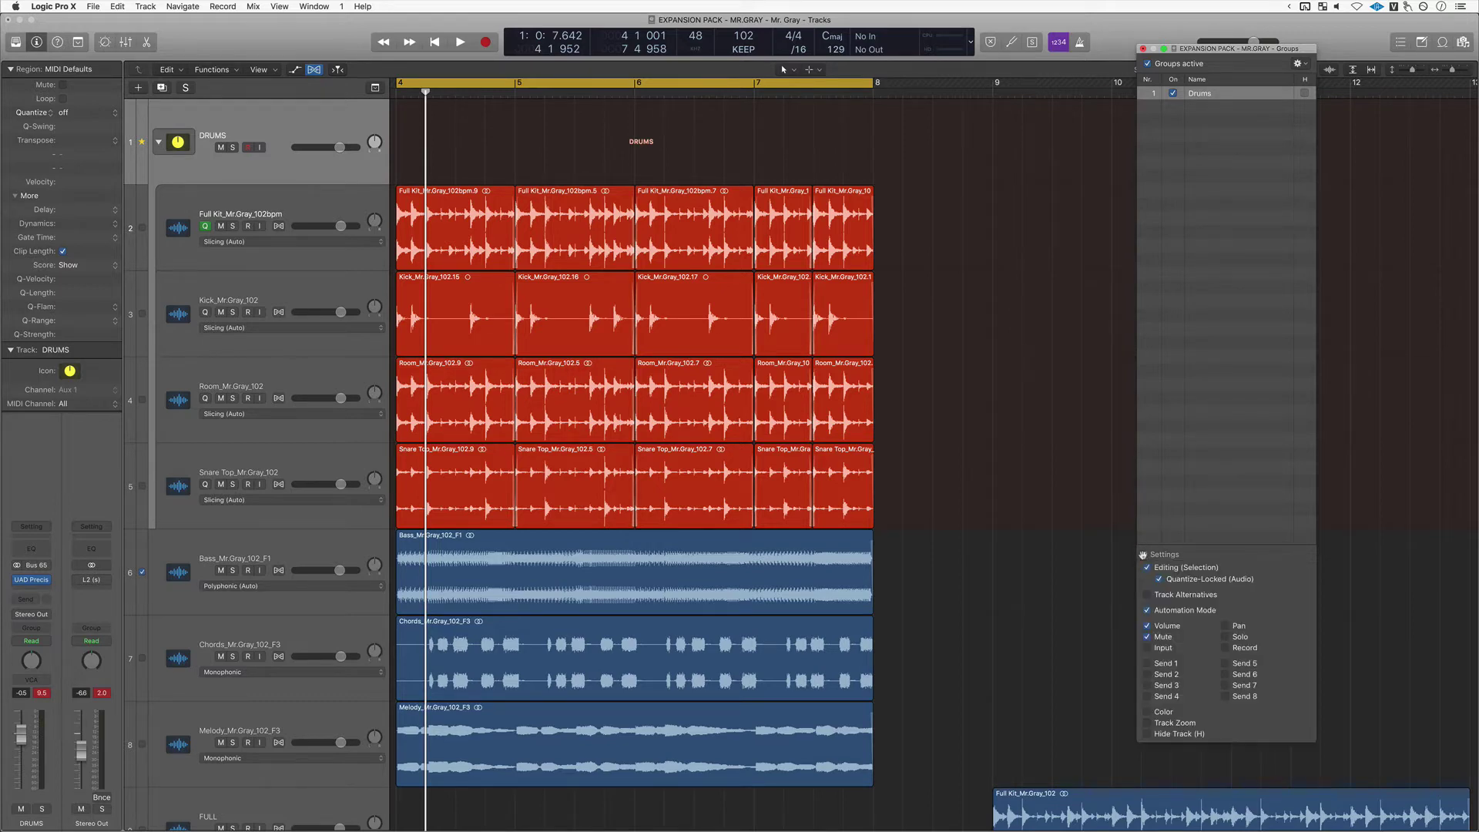
drag(1206, 51, 1043, 30)
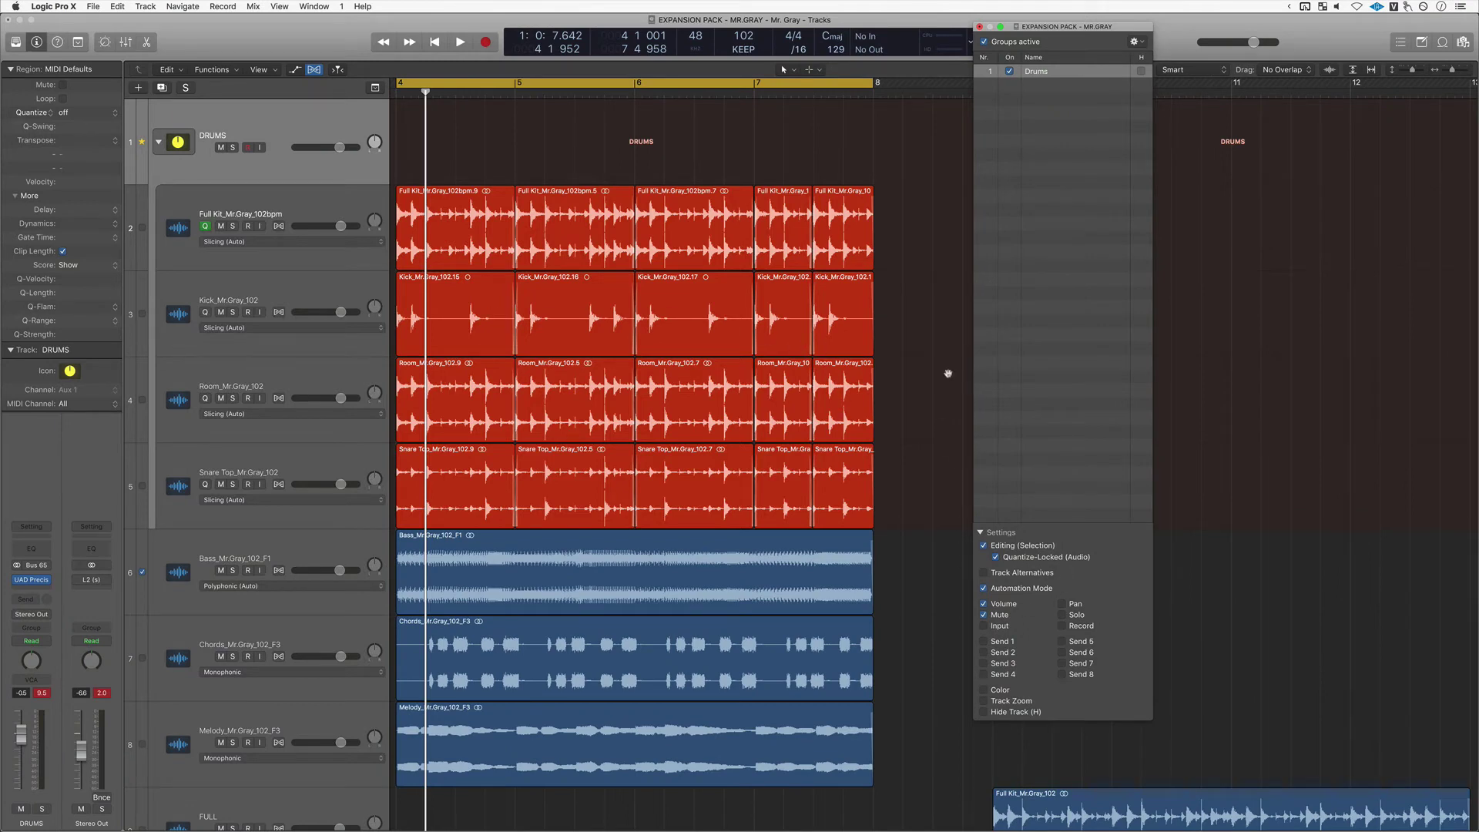
- Show automation and add grouped drum volume points at -5.0, -0.2, -7.8 and -1.6 dB
key(a)
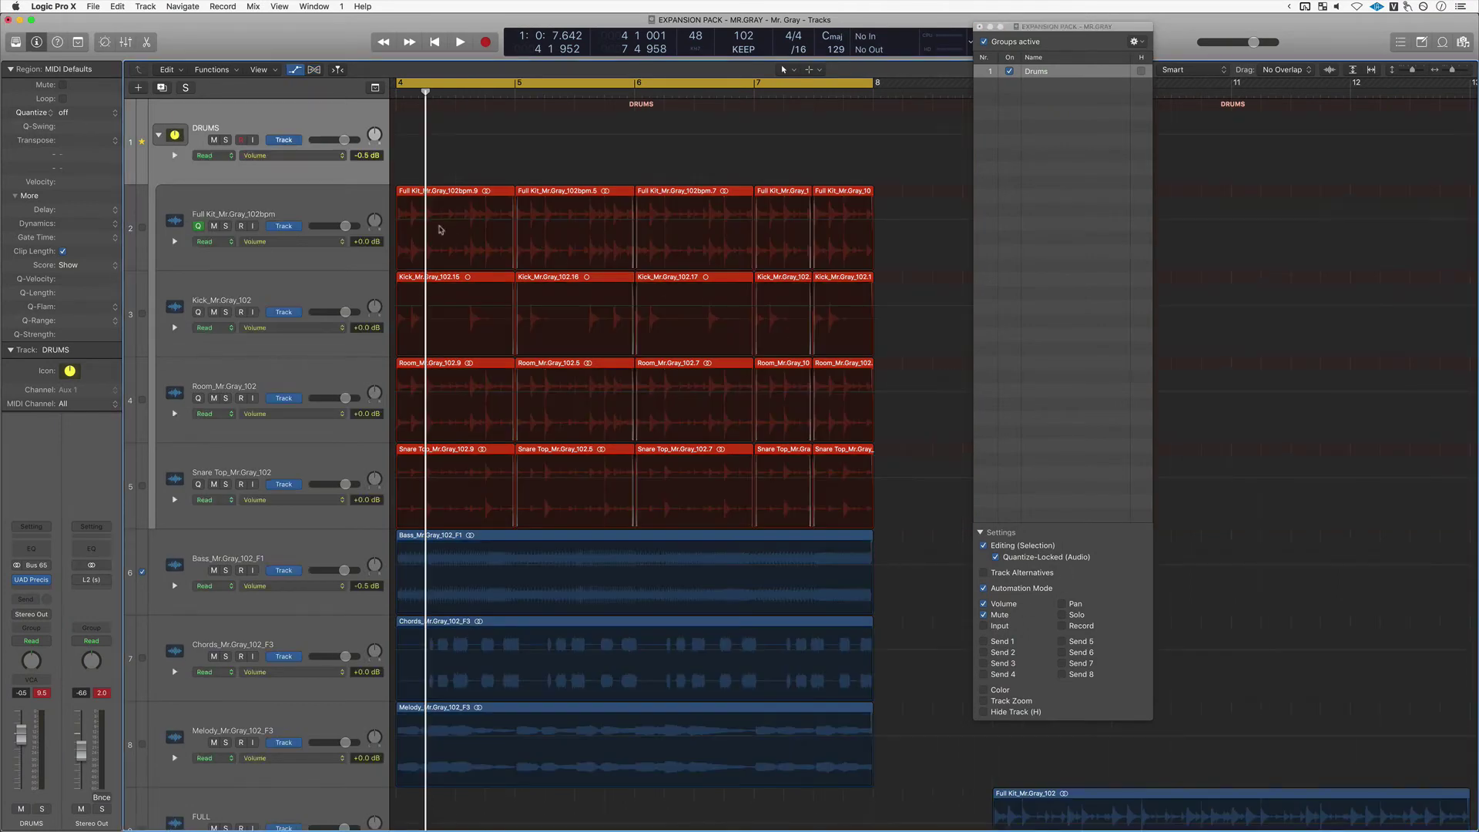
click(446, 220)
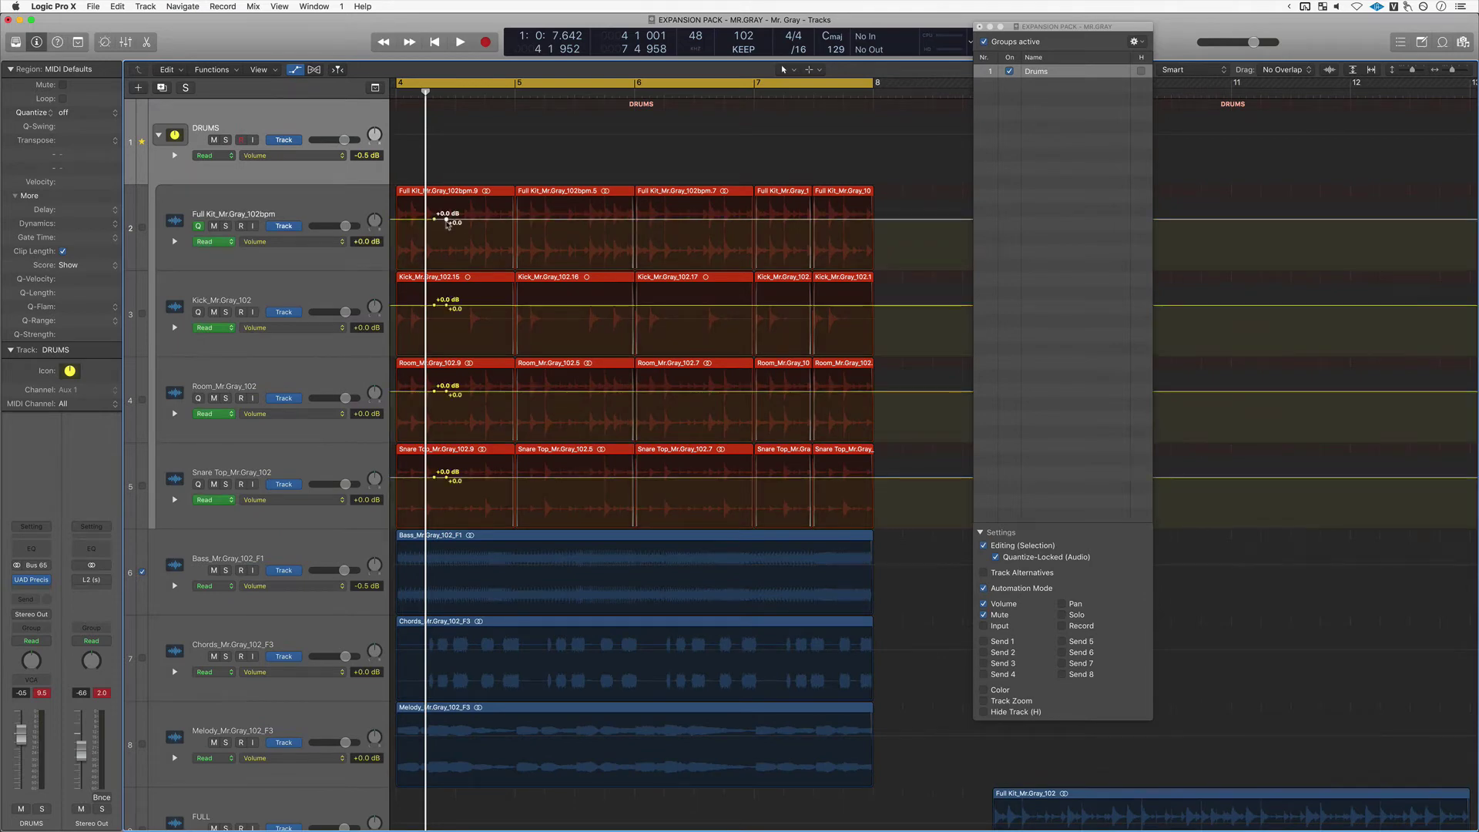
drag(478, 236, 651, 224)
click(488, 229)
click(549, 220)
click(597, 220)
click(640, 237)
click(650, 238)
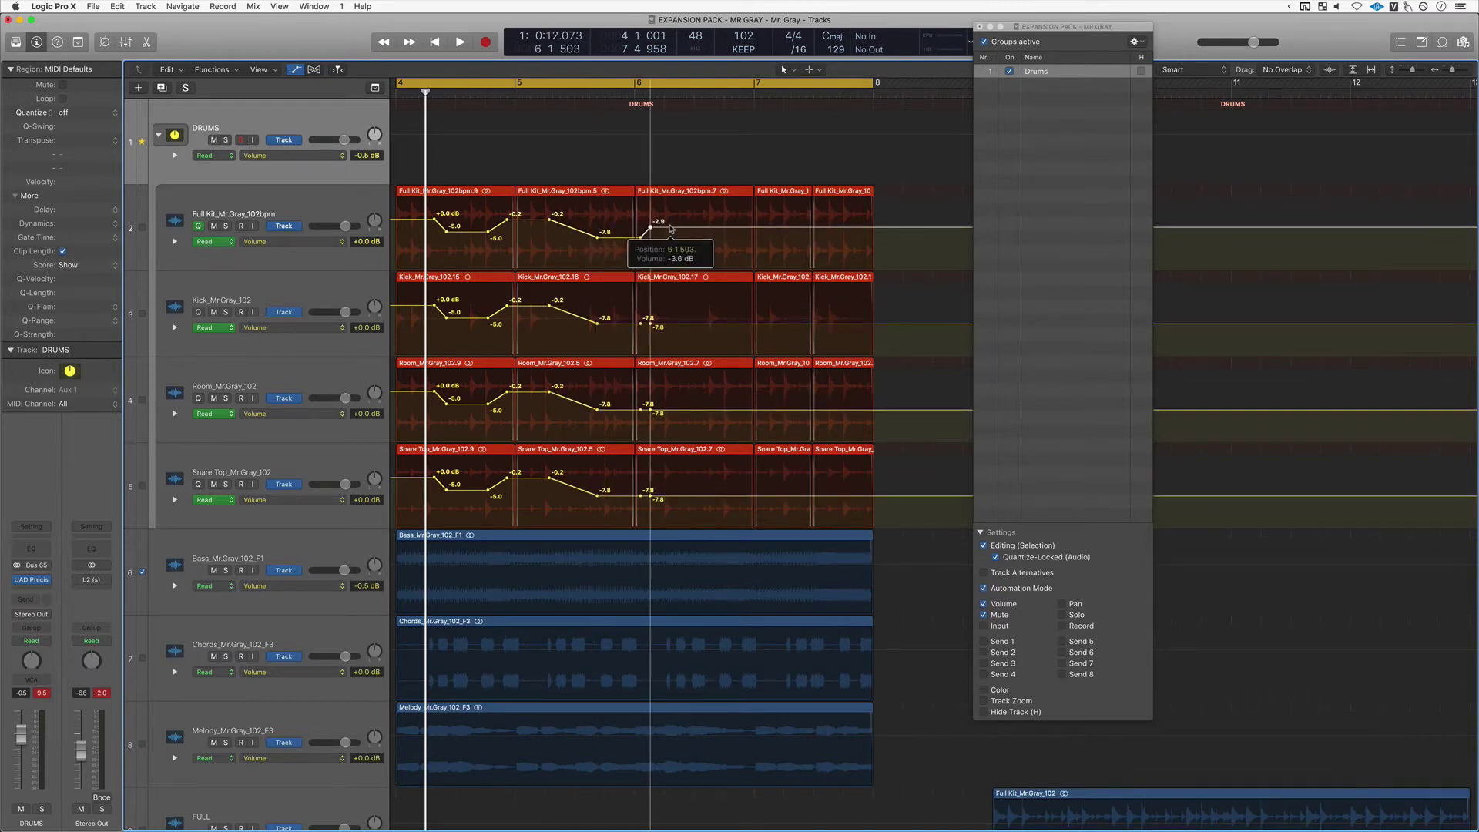
click(686, 224)
click(714, 224)
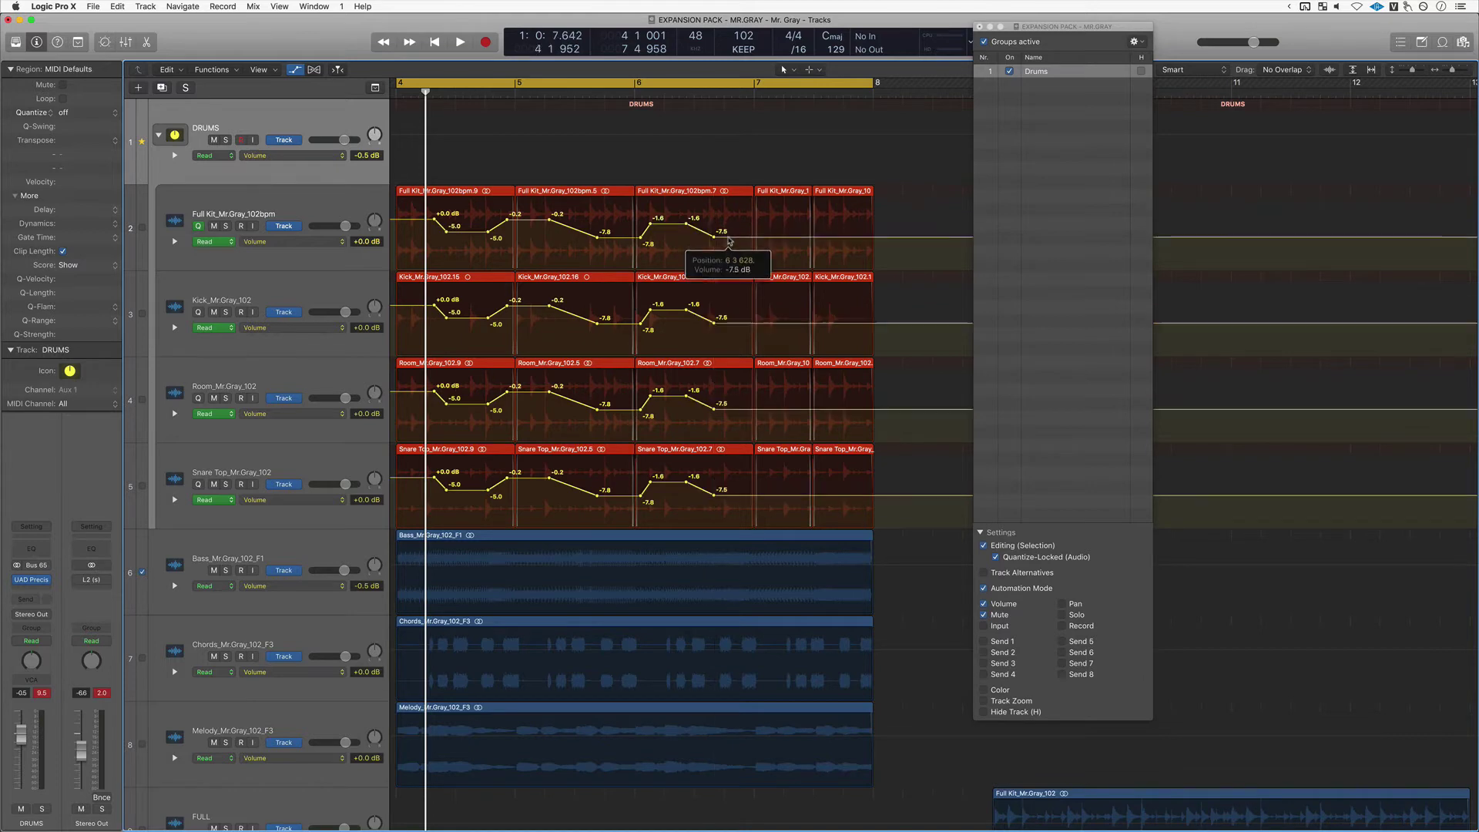
- Undo the drum volume automation points and return the playhead to the project start
key(super+z)
key(super+z)
key(super+z)
key(super+z)
key(super+z)
key(super+z)
key(super+z)
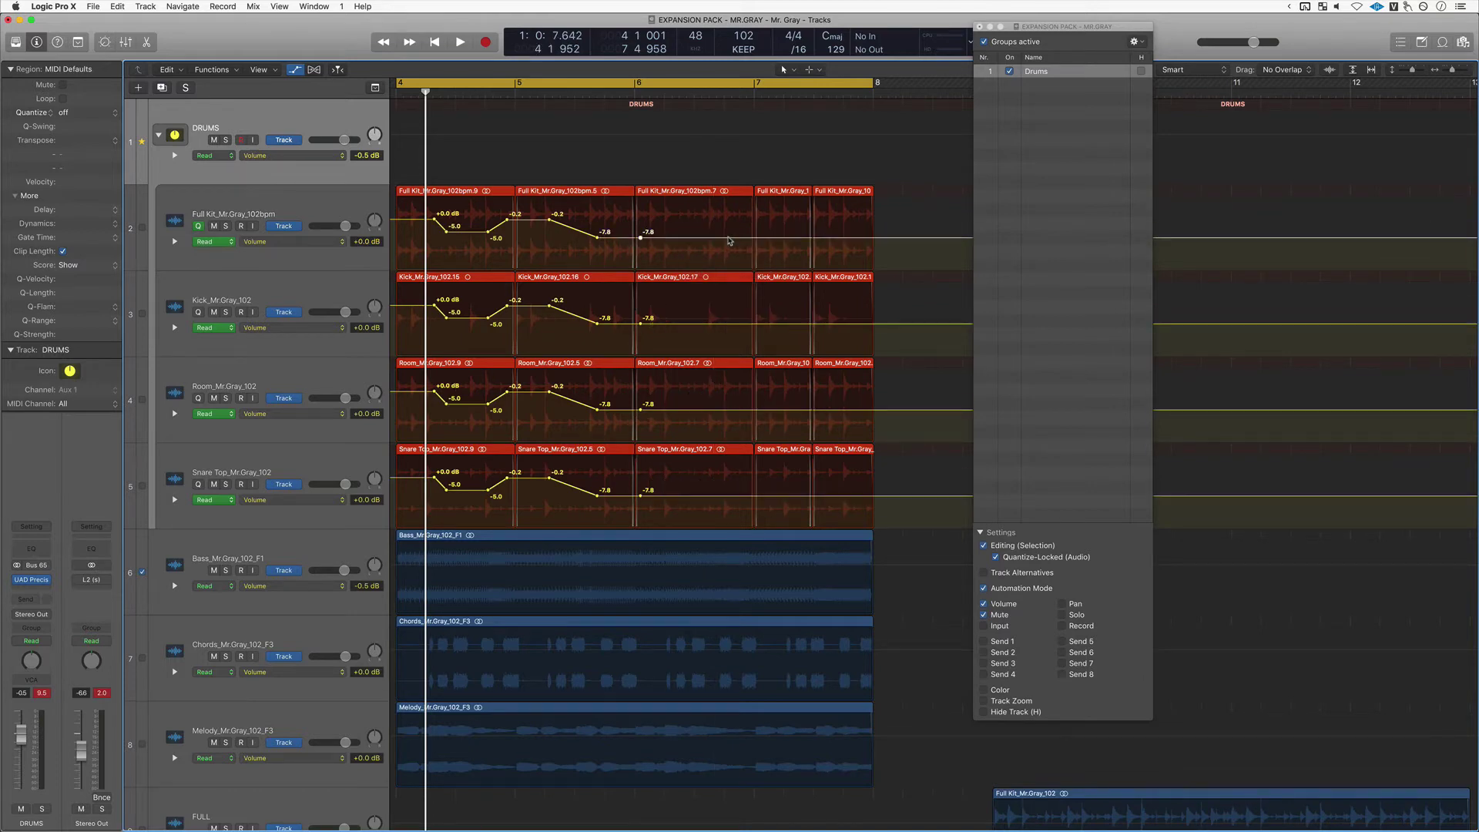
key(super+z)
key(super+z)
key(super+z)
key(super+z)
key(super+z)
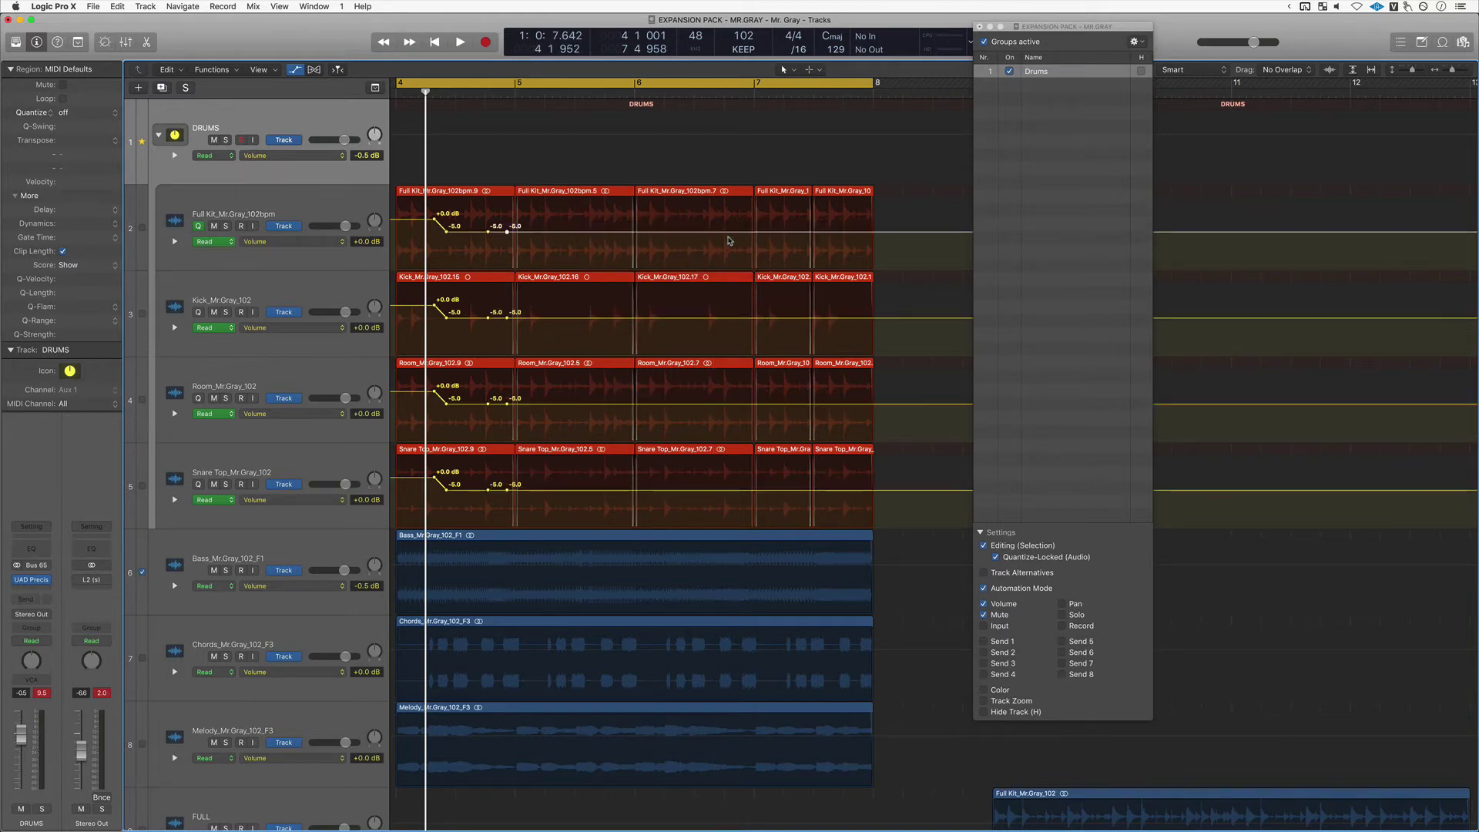
key(super+z)
key(super+z)
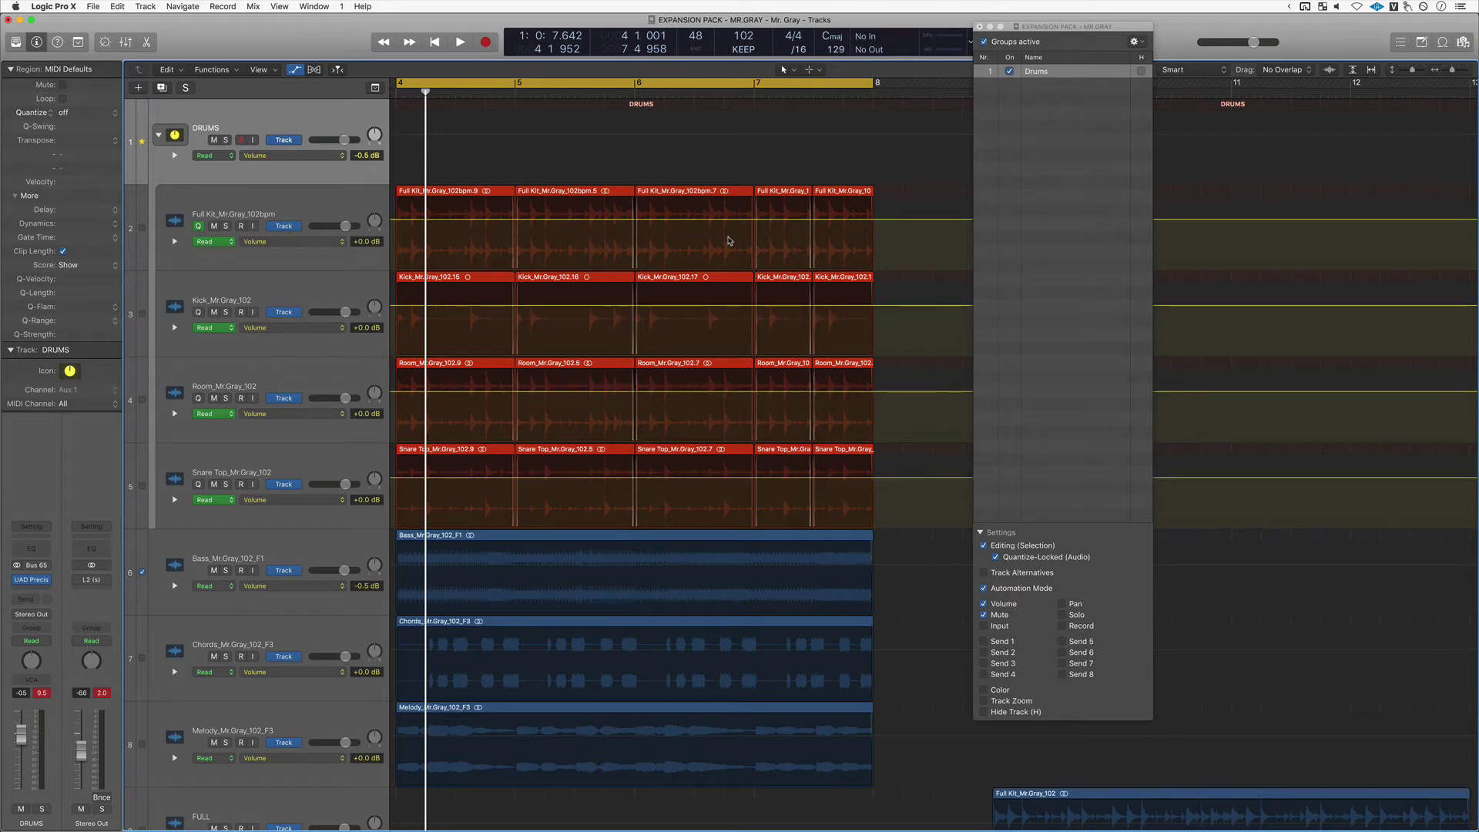
key(Return)
- Hide automation and enable Slicing flex on the grouped drum tracks
key(a)
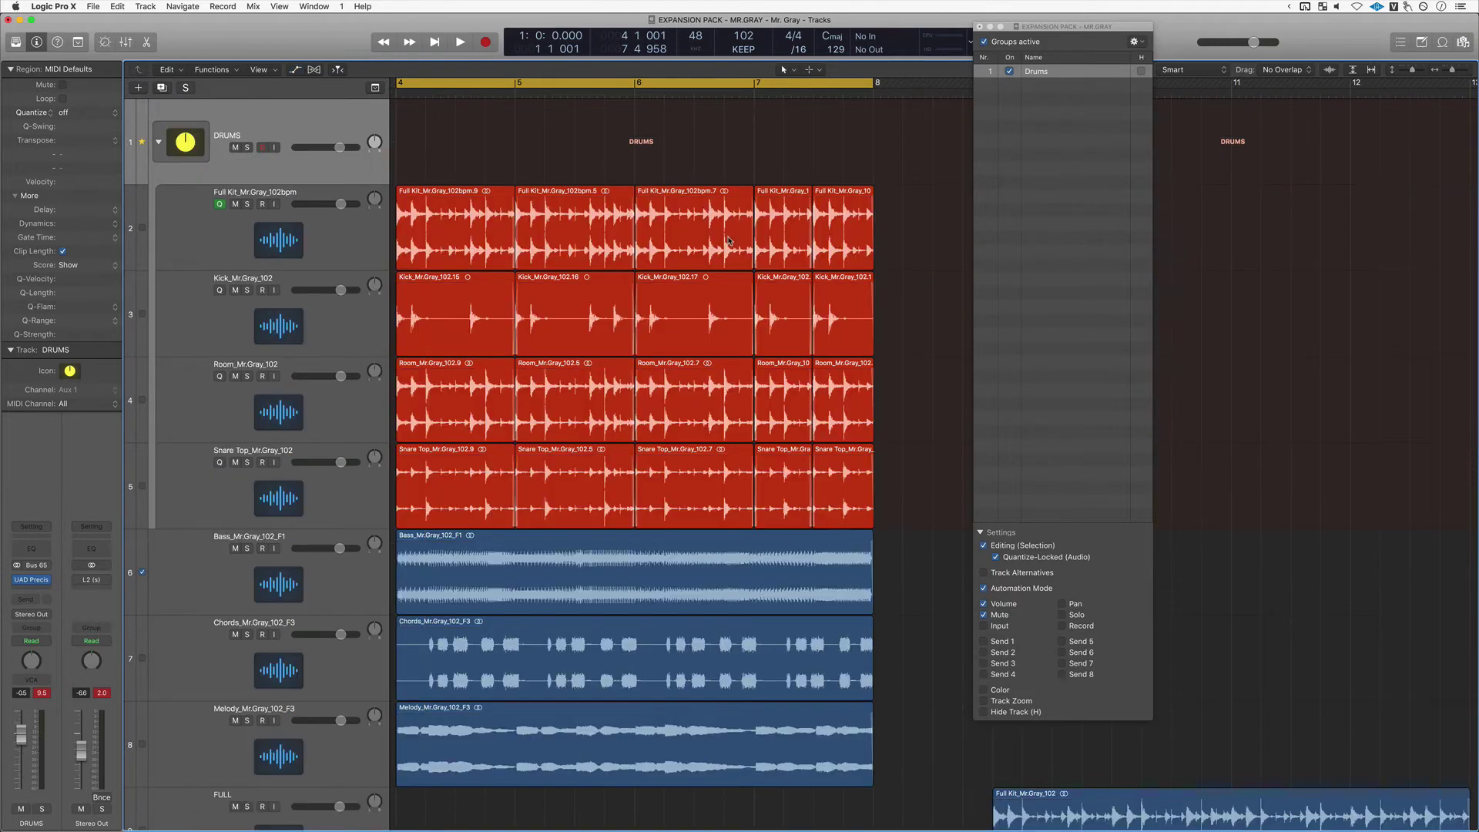
key(a)
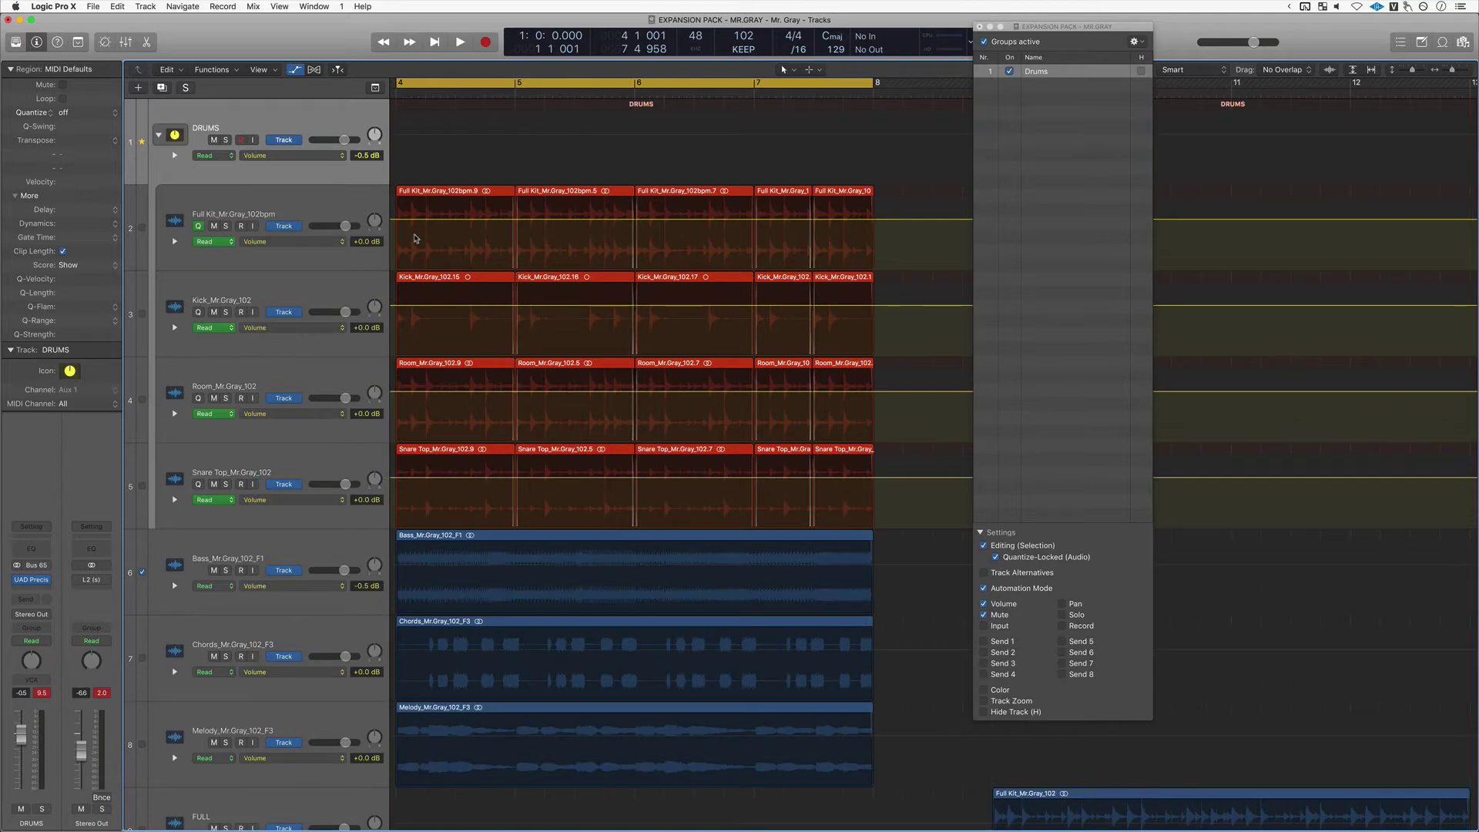
key(a)
key(super+f)
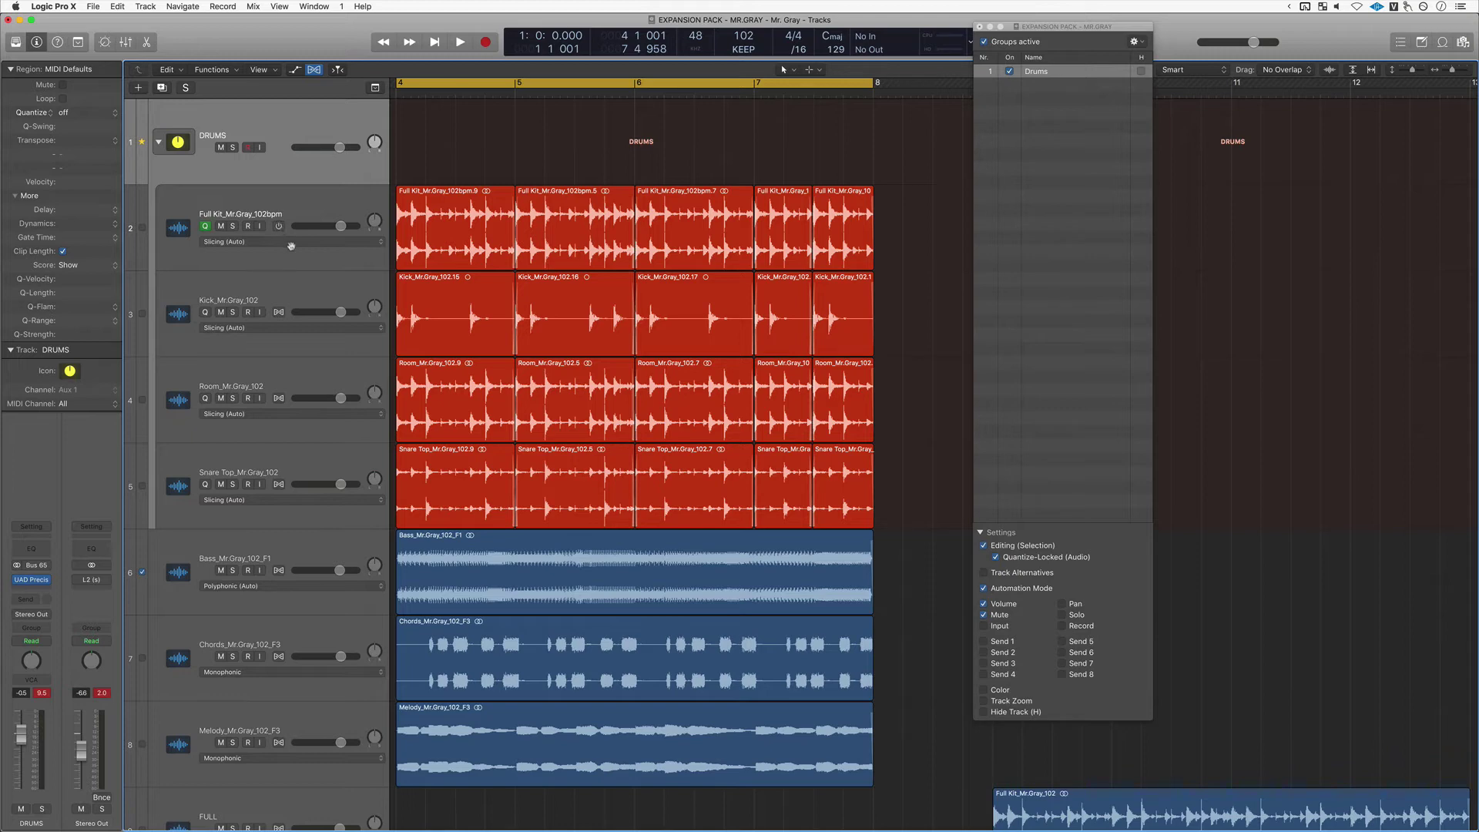
click(278, 225)
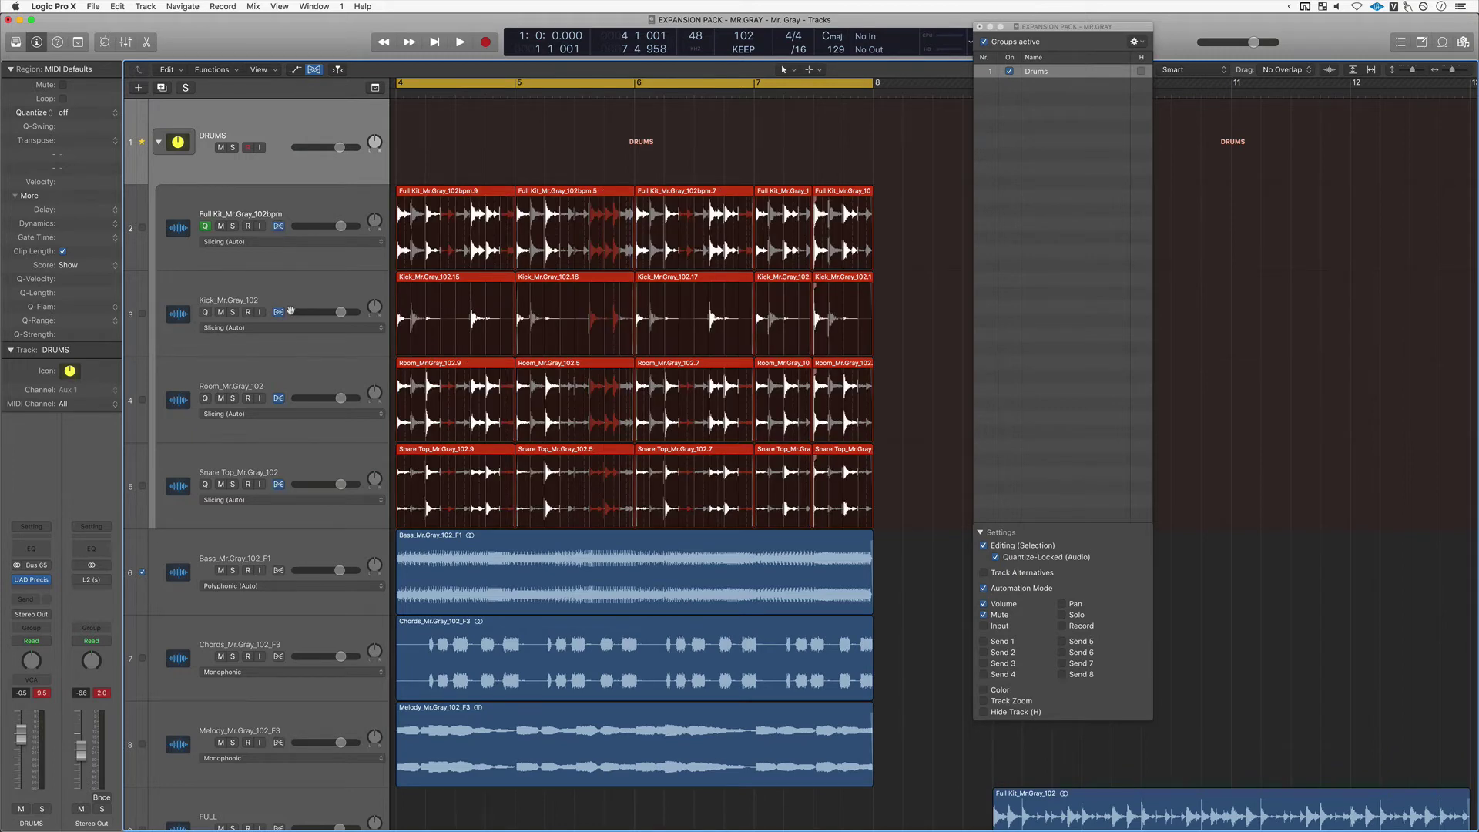
- Select all drum regions, quantize them to 1/8 Note, and play the soloed DRUMS stack
key(Right)
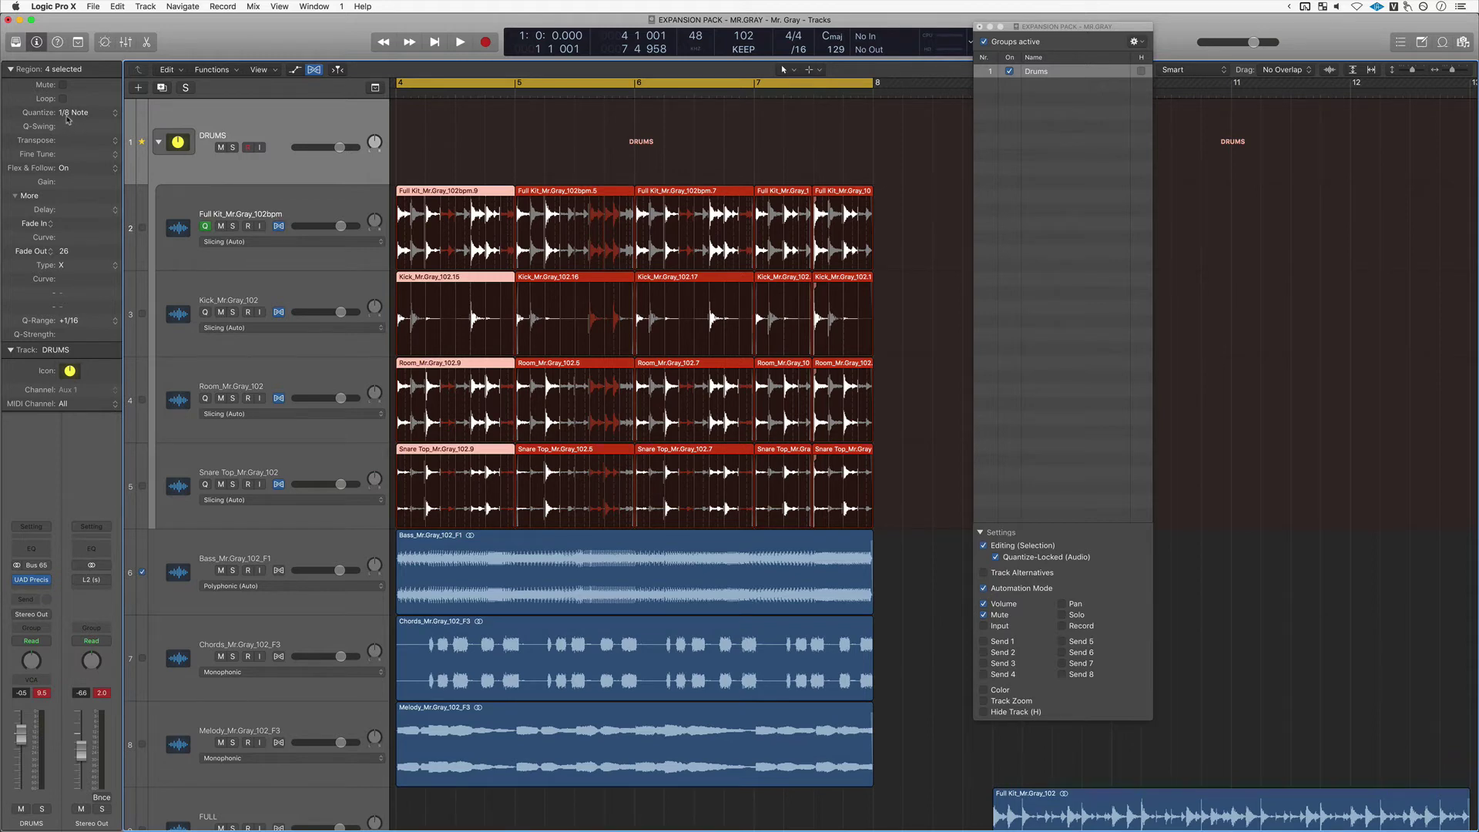
key(Down)
key(Down)
key(Down)
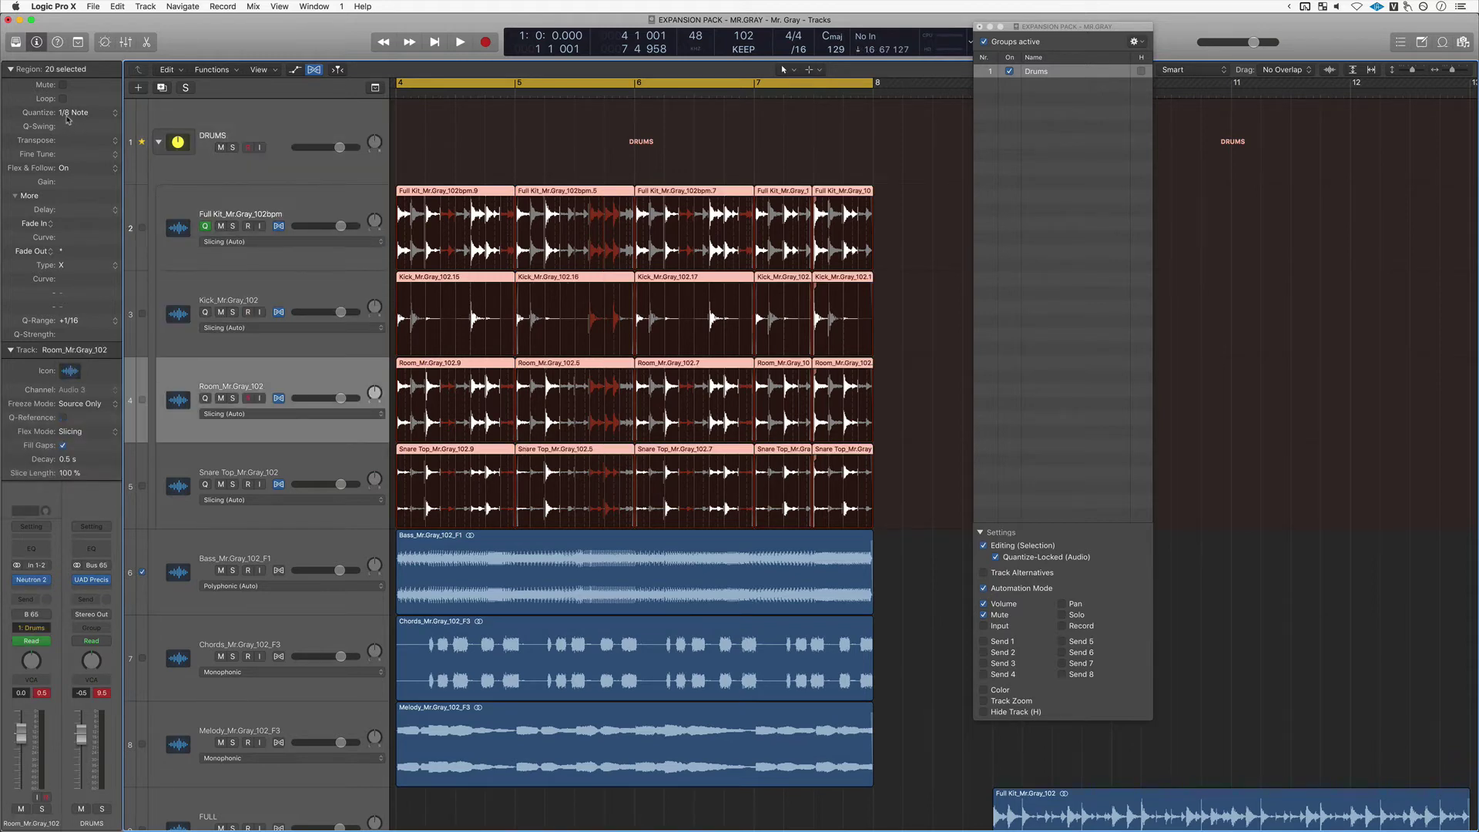
key(Up)
key(Up)
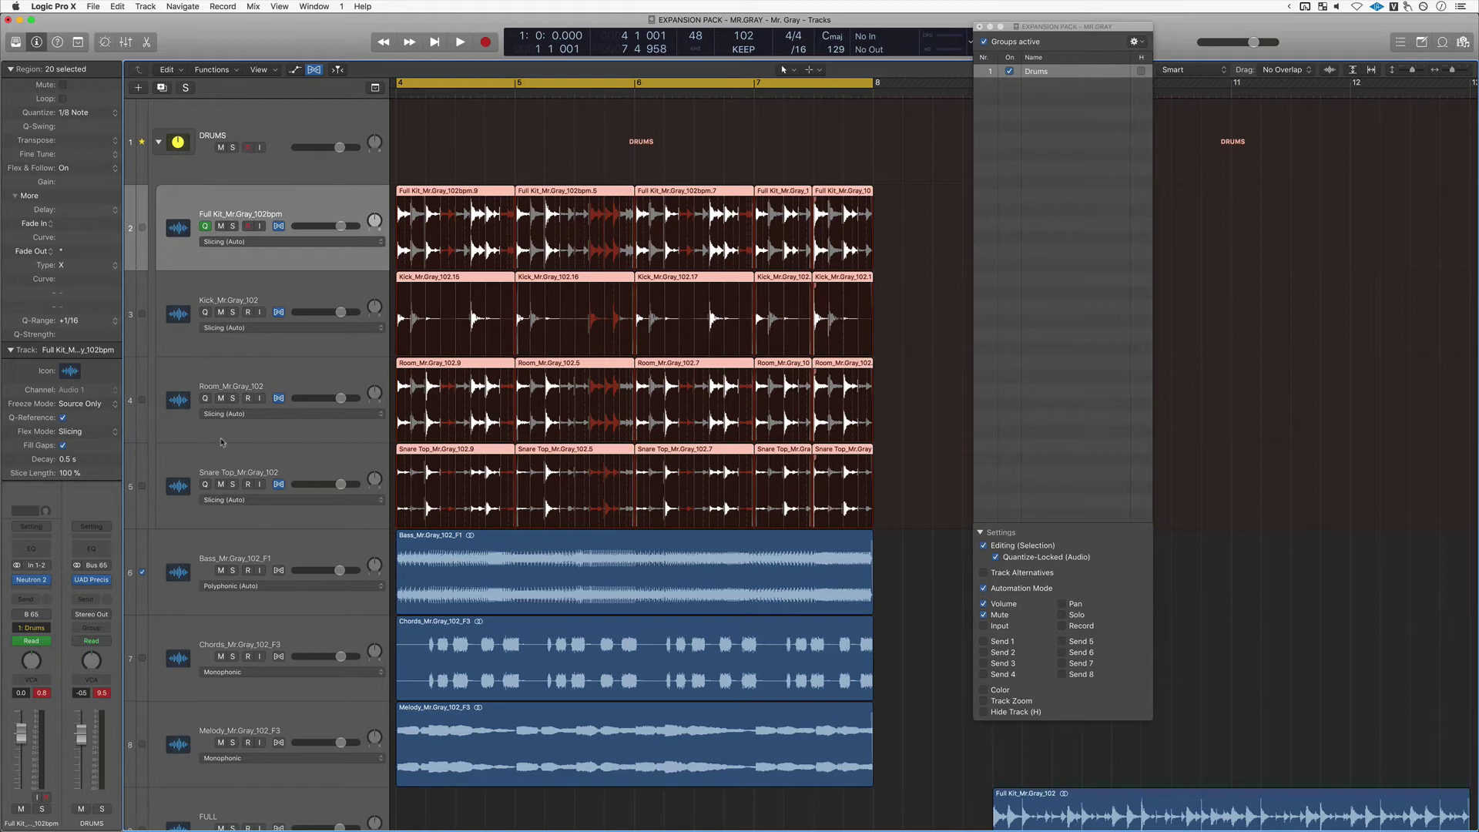
click(233, 147)
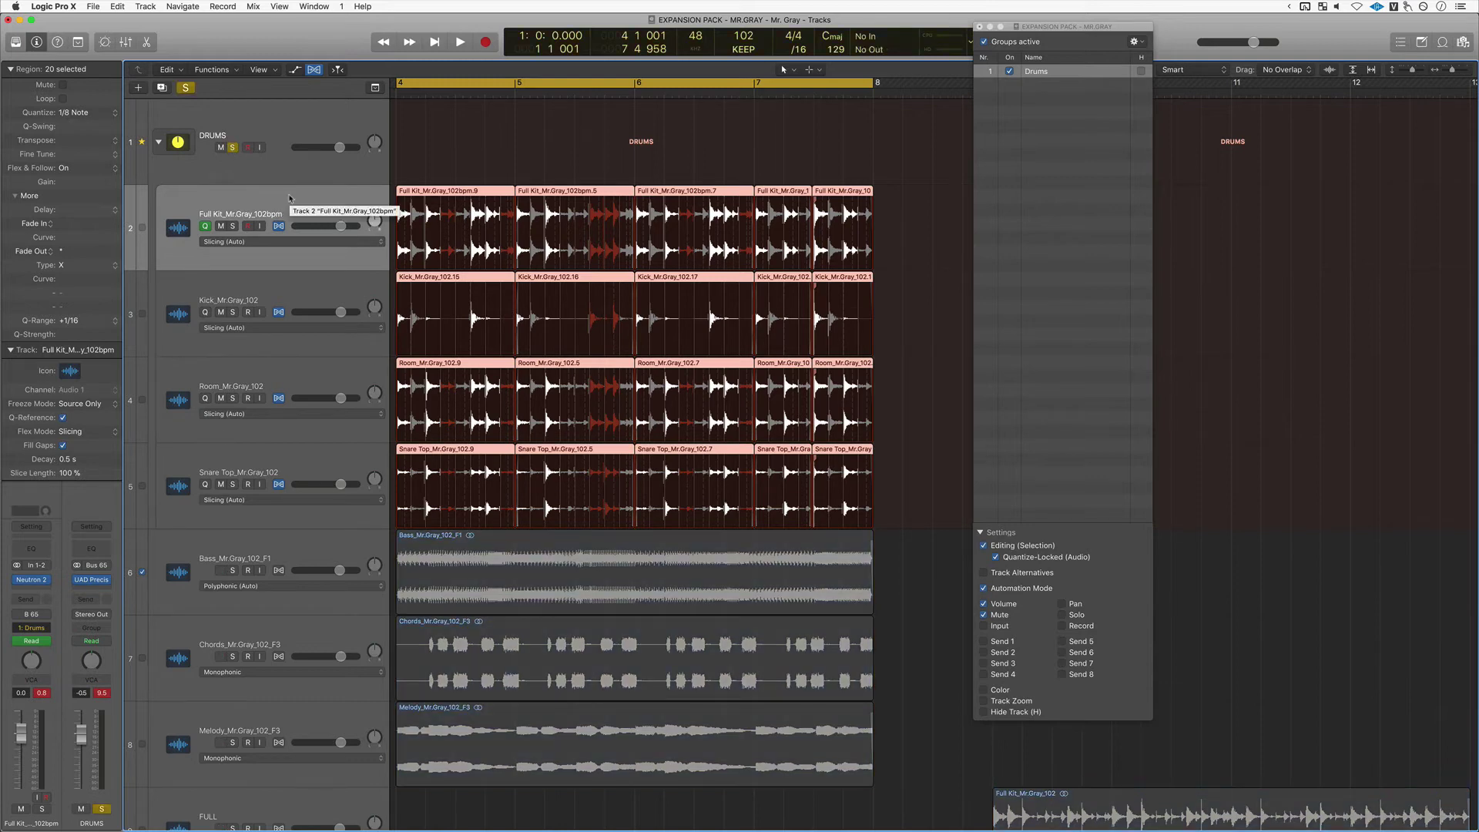
key(space)
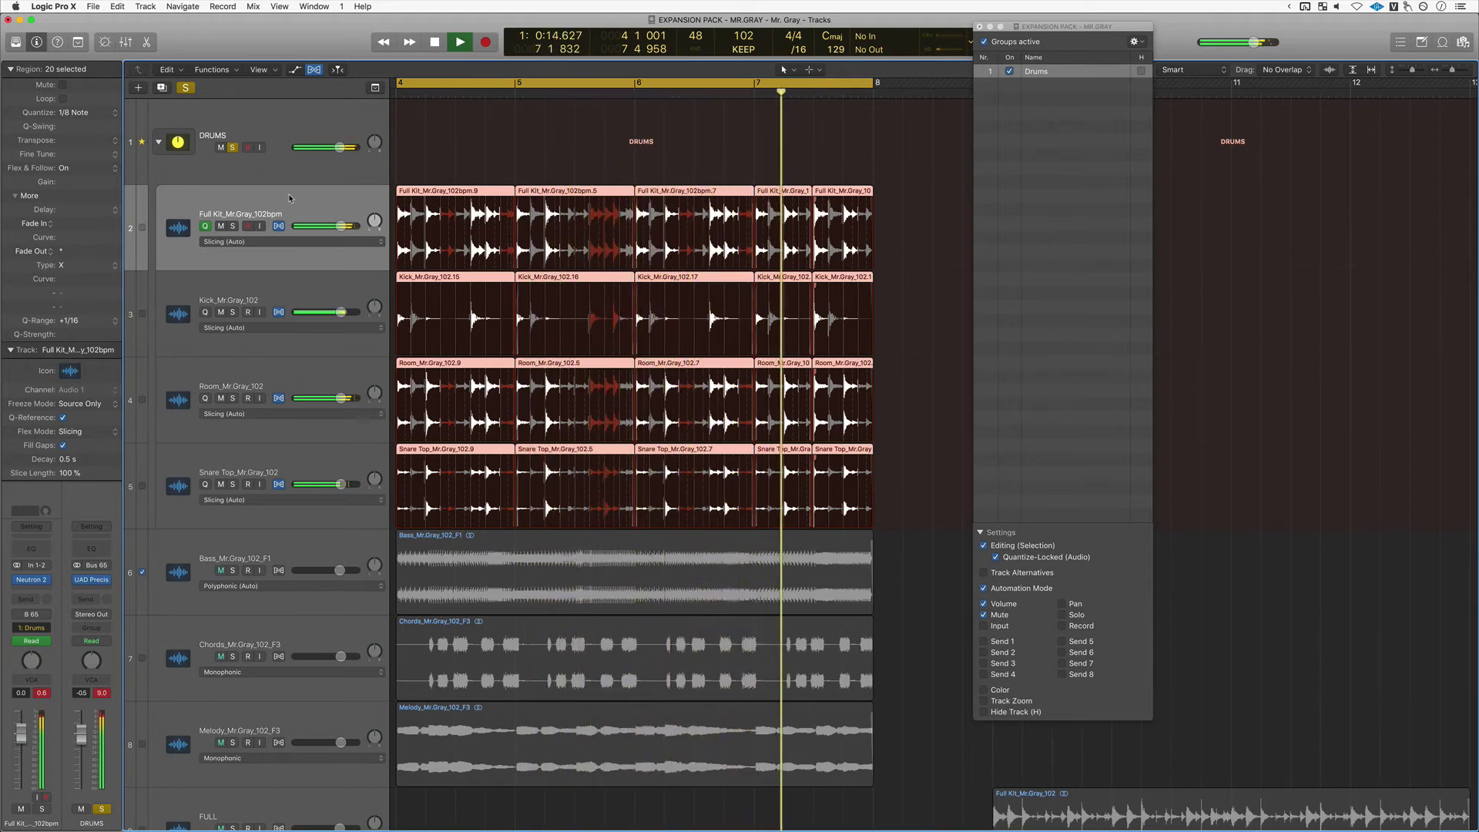
- Stop playback, turn off Quick Help, and enable Q-Reference on all four drum tracks
key(space)
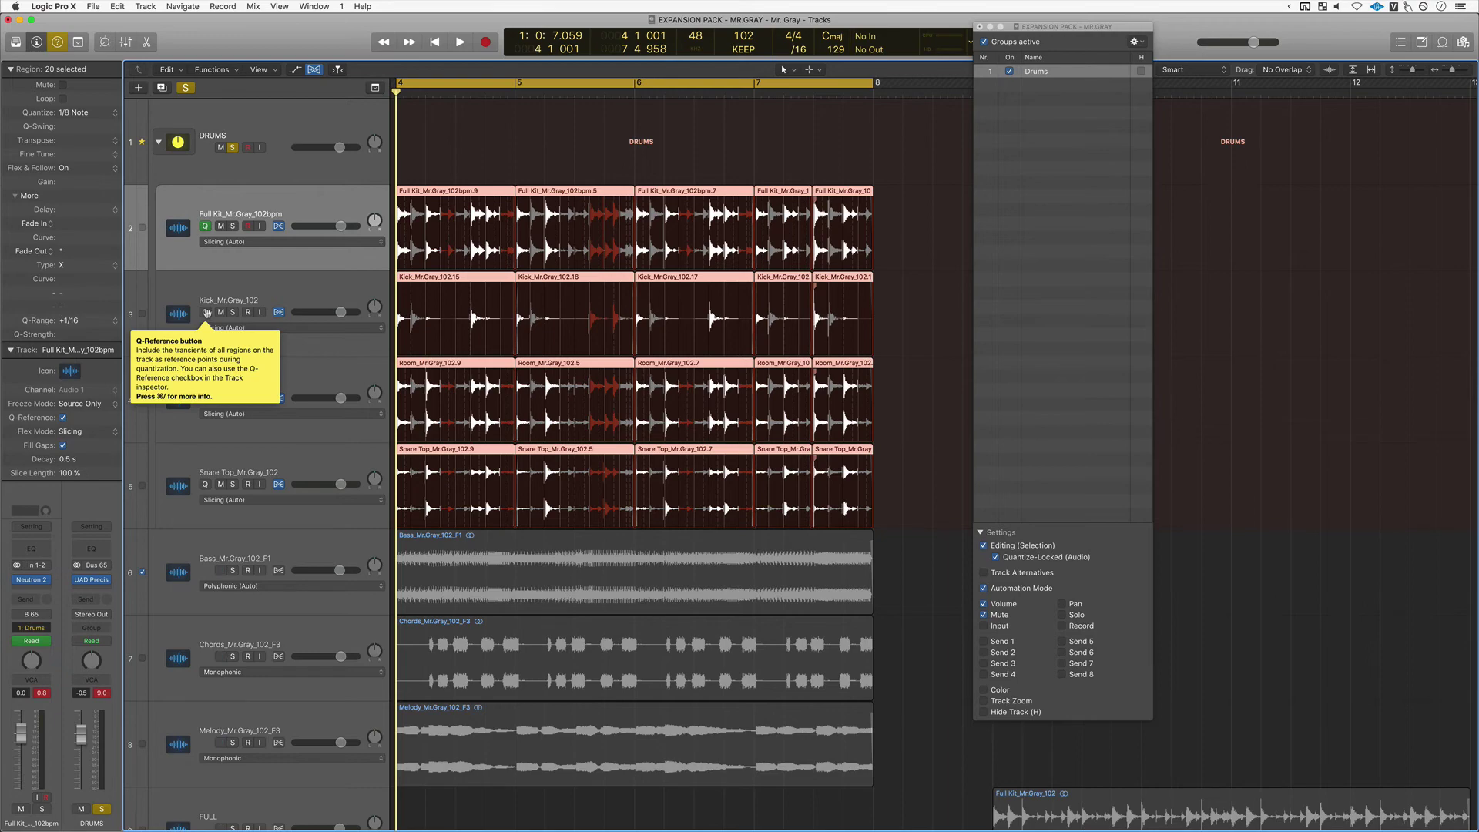
key(shift+/)
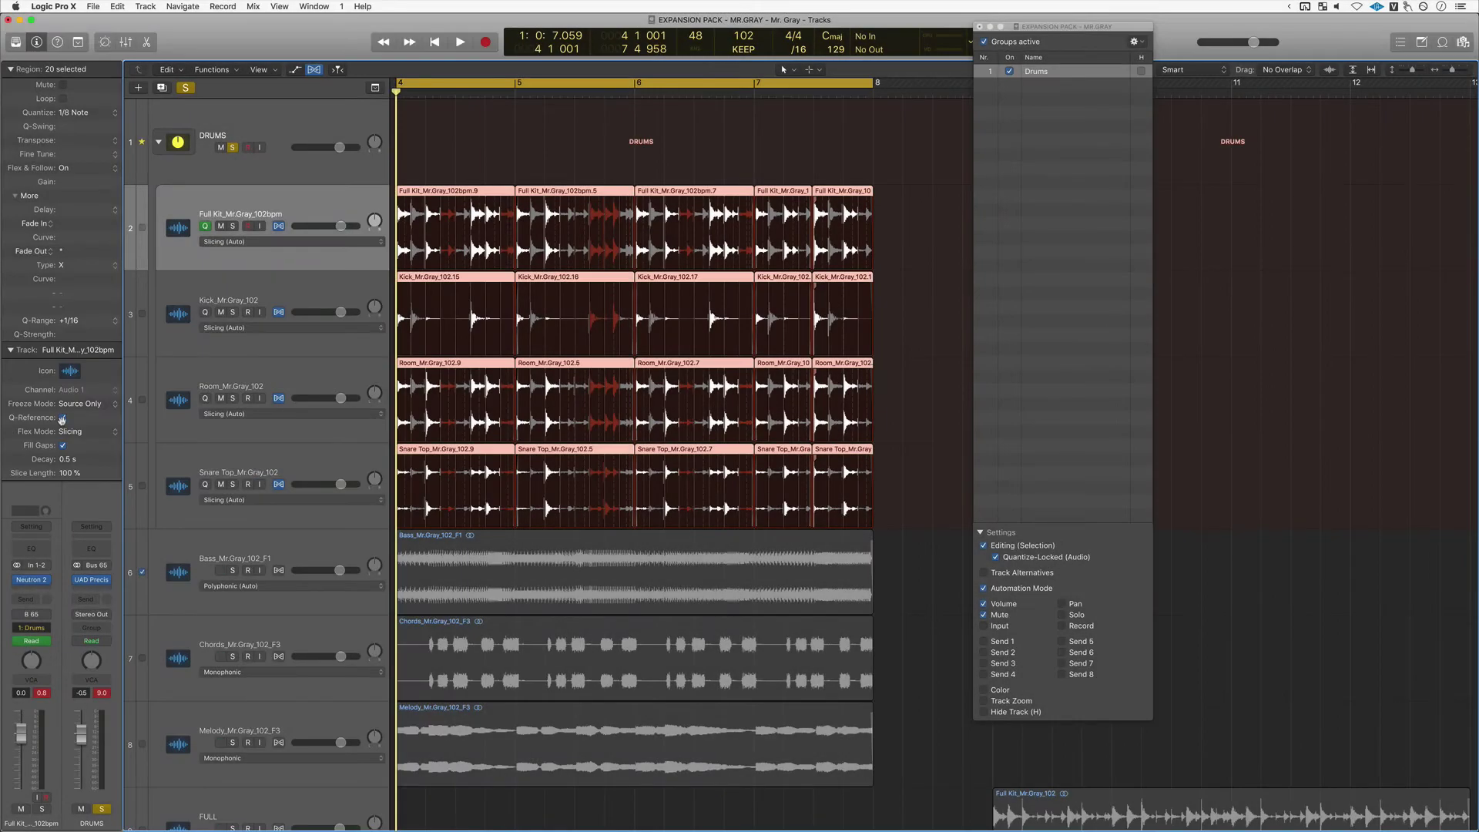
click(63, 419)
click(205, 226)
click(204, 313)
click(232, 147)
- Play with the DRUMS stack soloed, then stop, clear all solos, and collapse the stack
key(space)
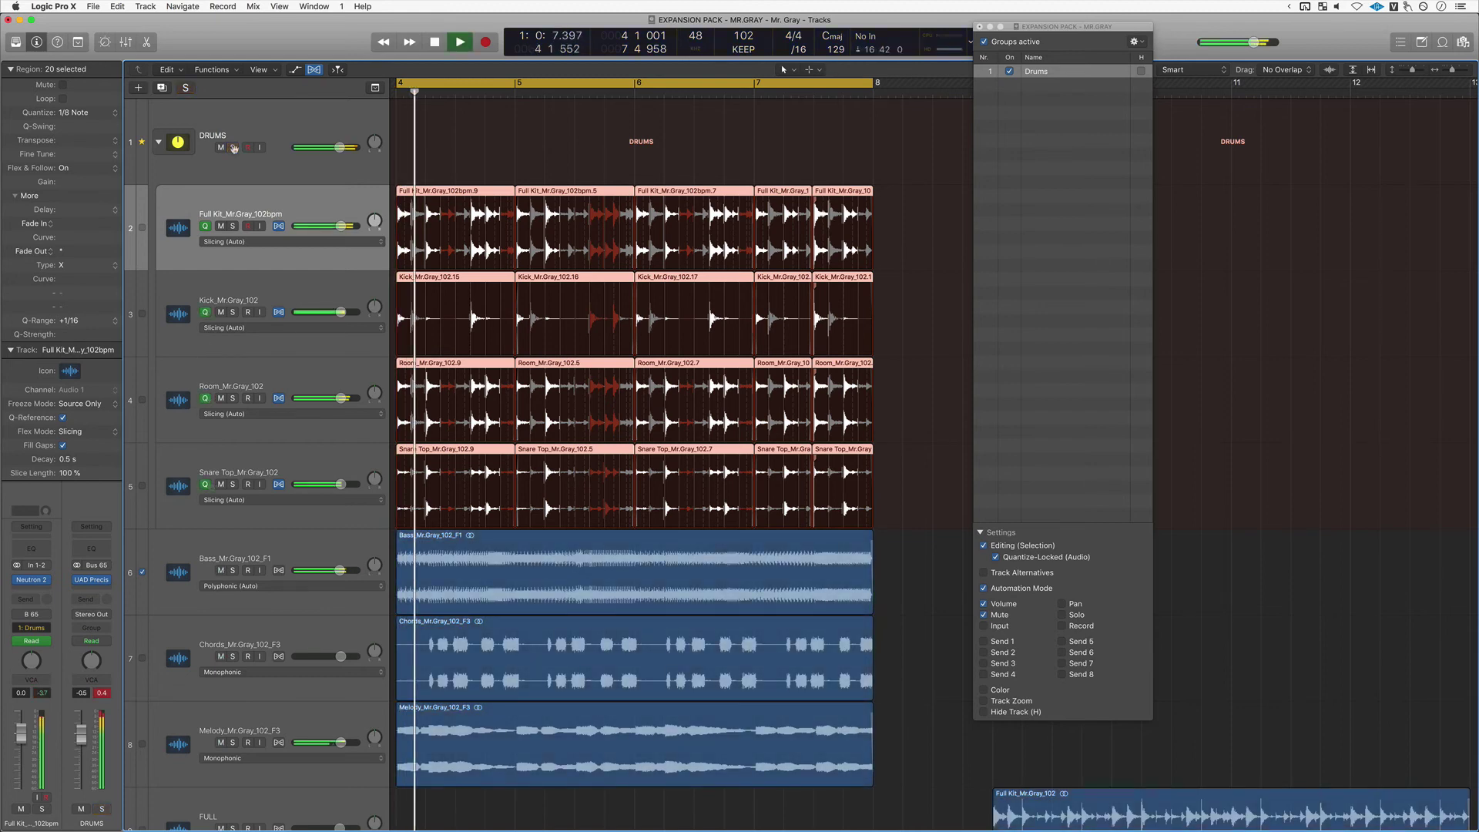
click(233, 148)
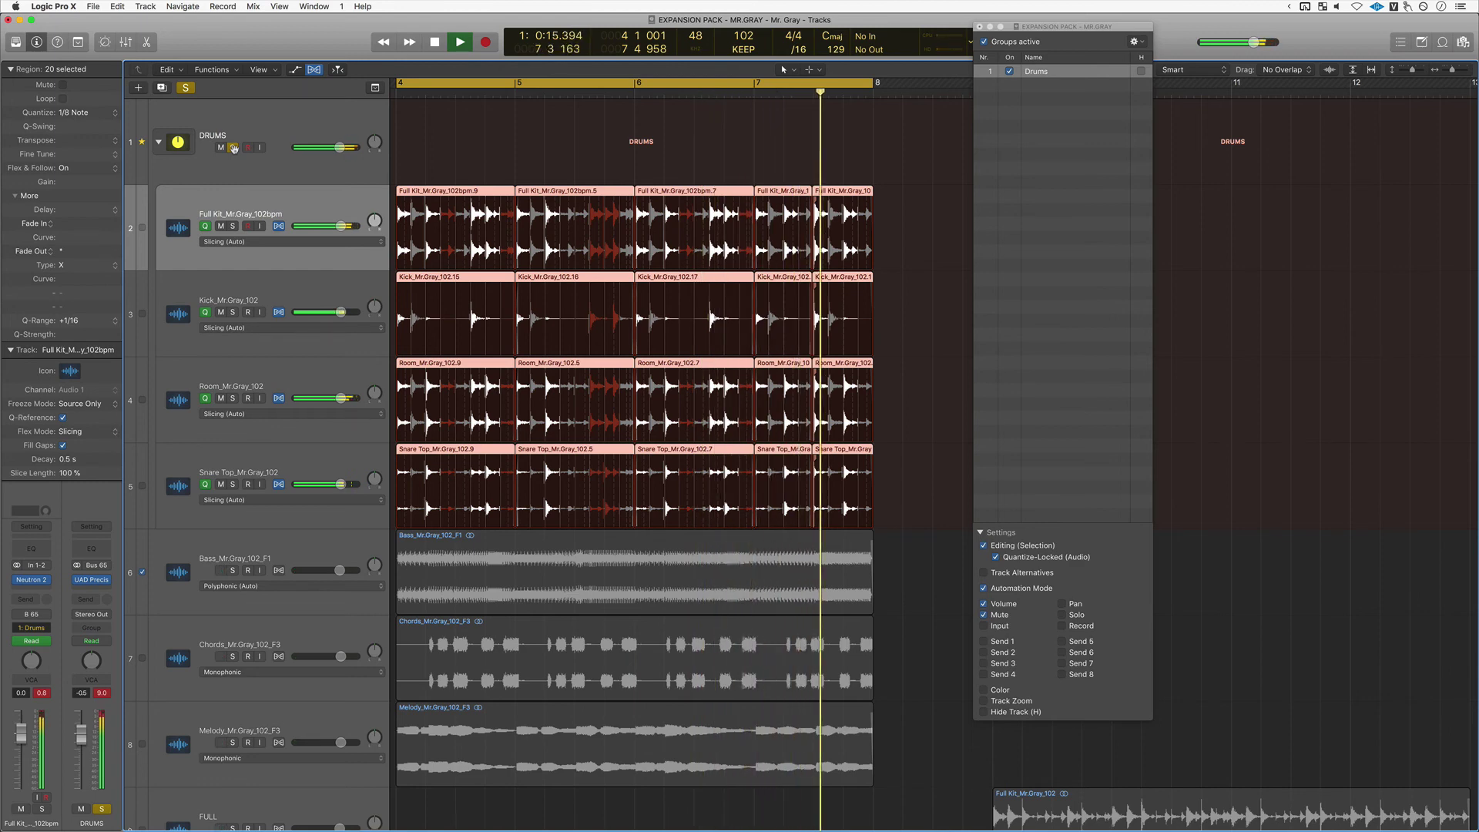
key(space)
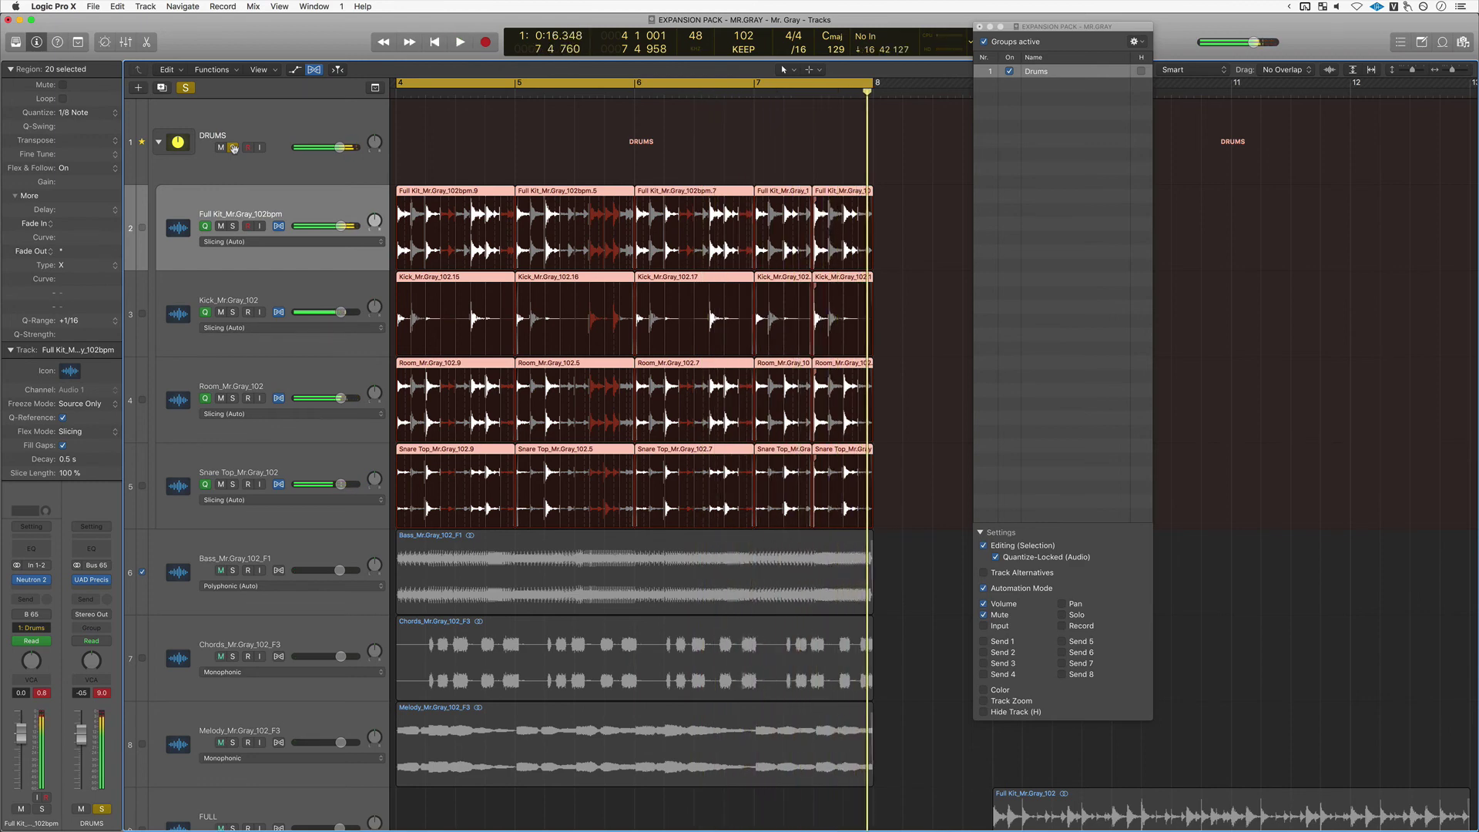
click(185, 87)
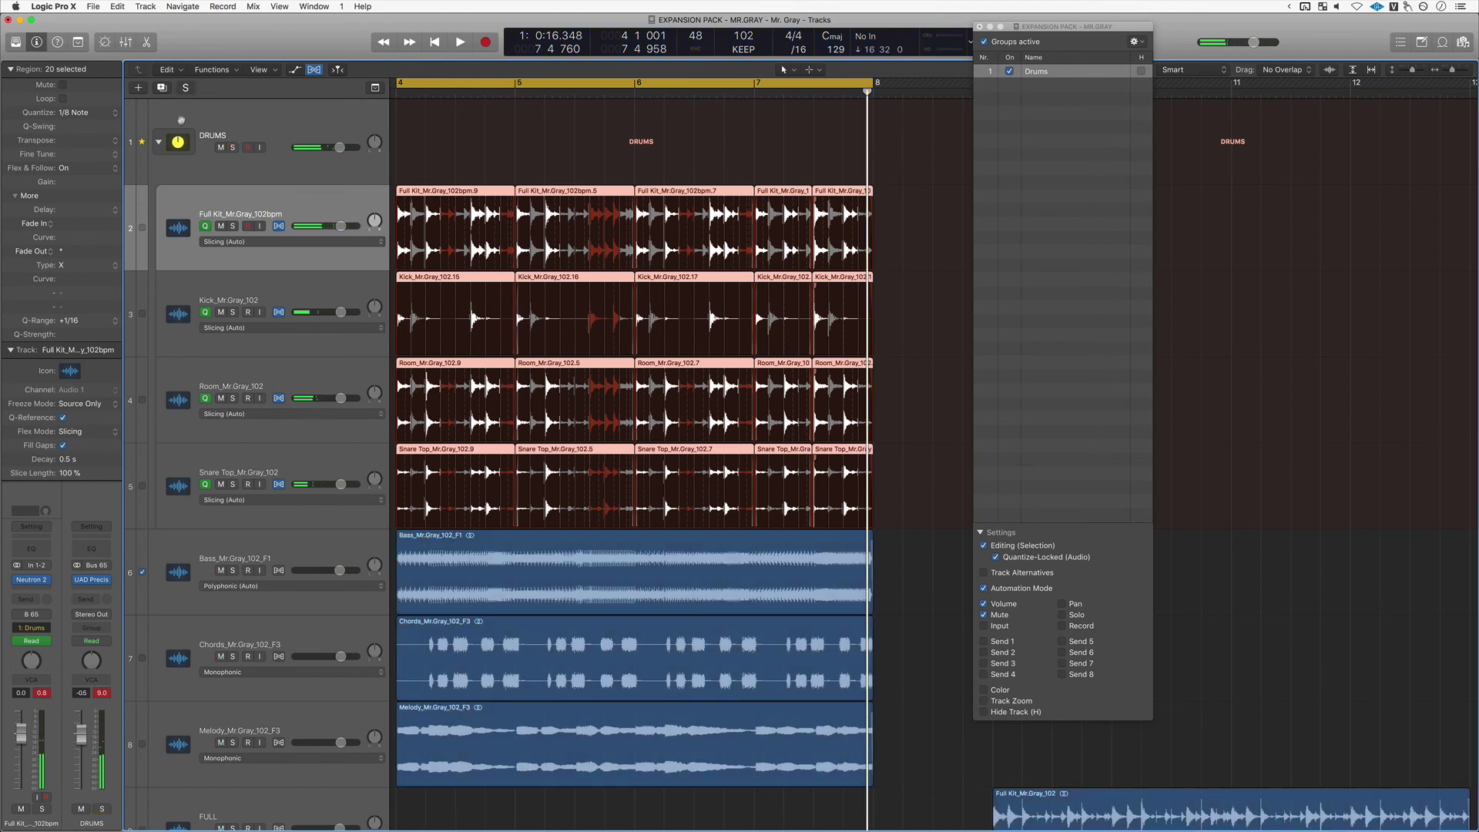
click(159, 142)
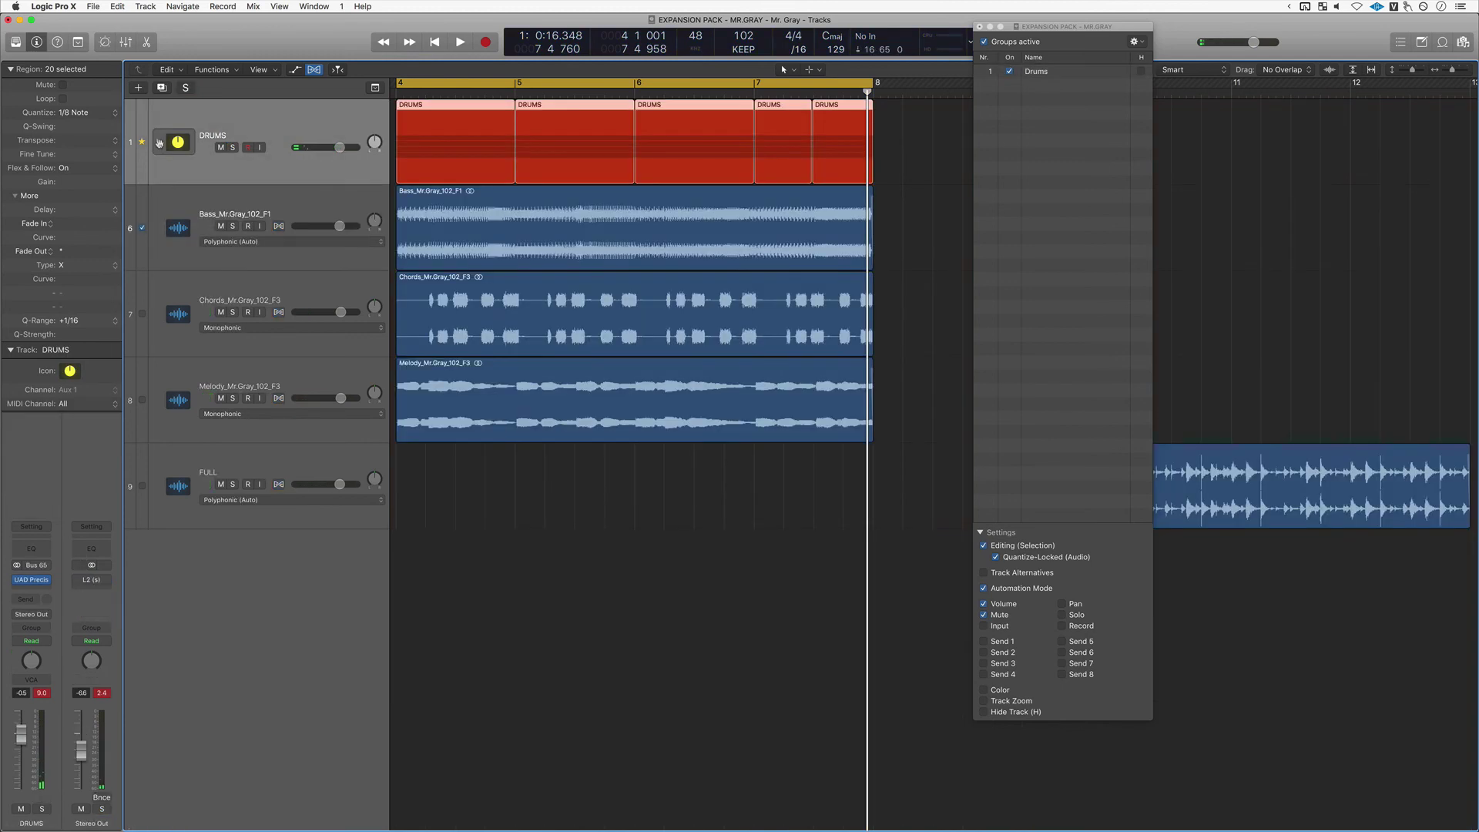